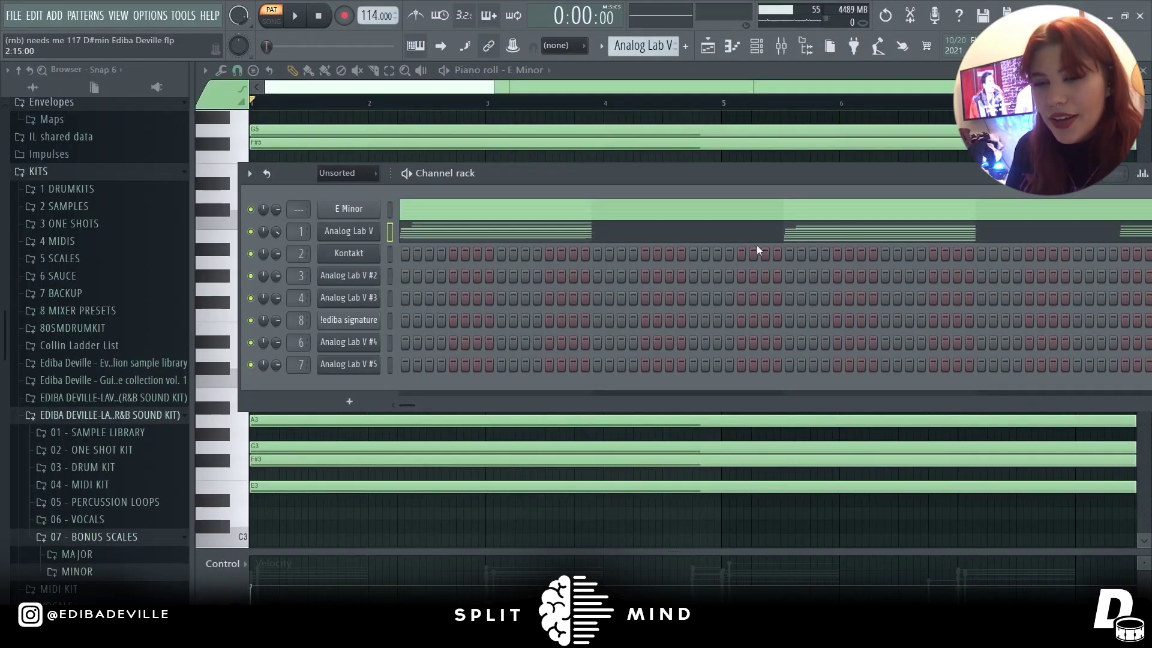
Step: Open the Analog Lab V channel's piano roll and look over its chord progression
left_click(426, 234)
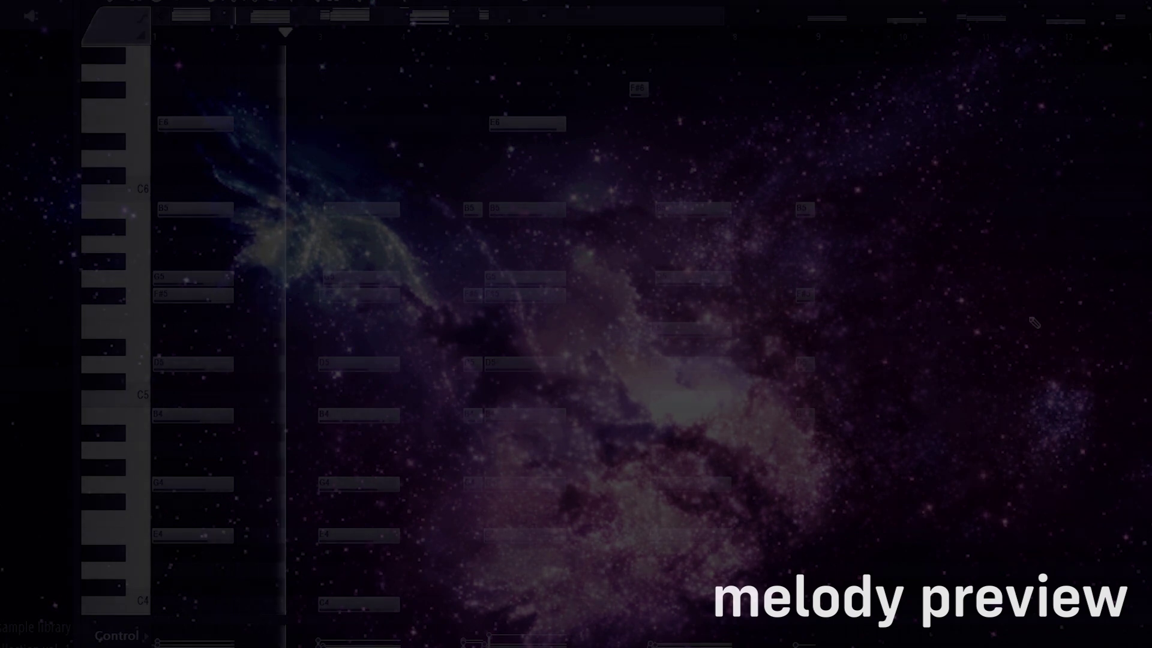
scroll(1031, 318, "down", 2)
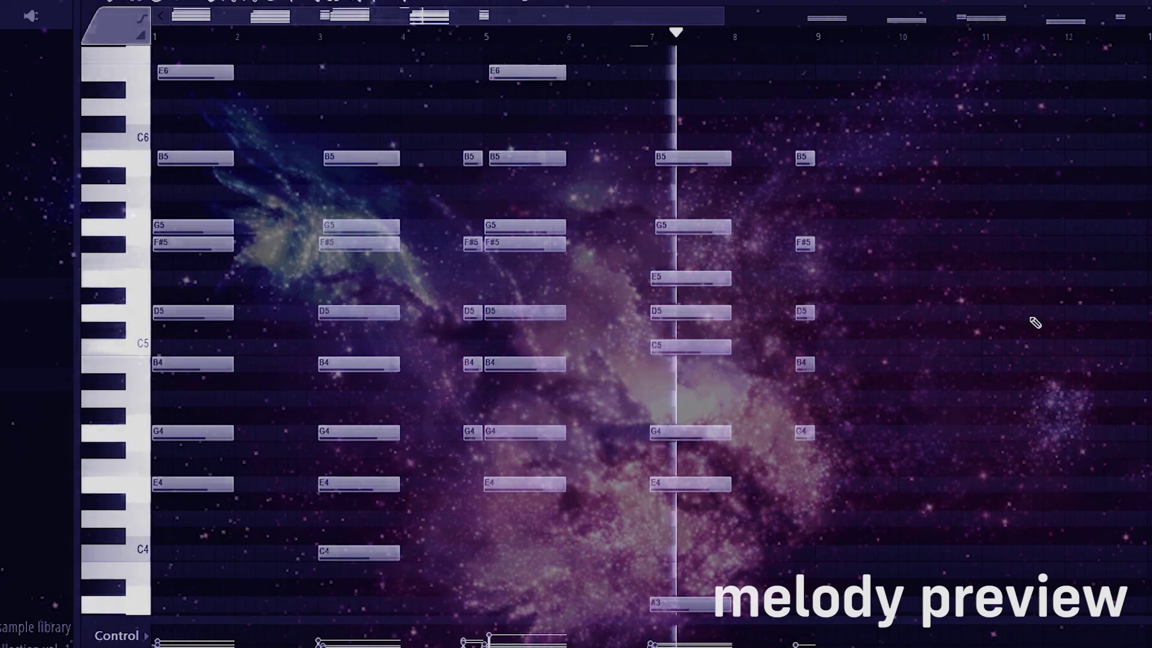
scroll(1036, 322, "up", 1)
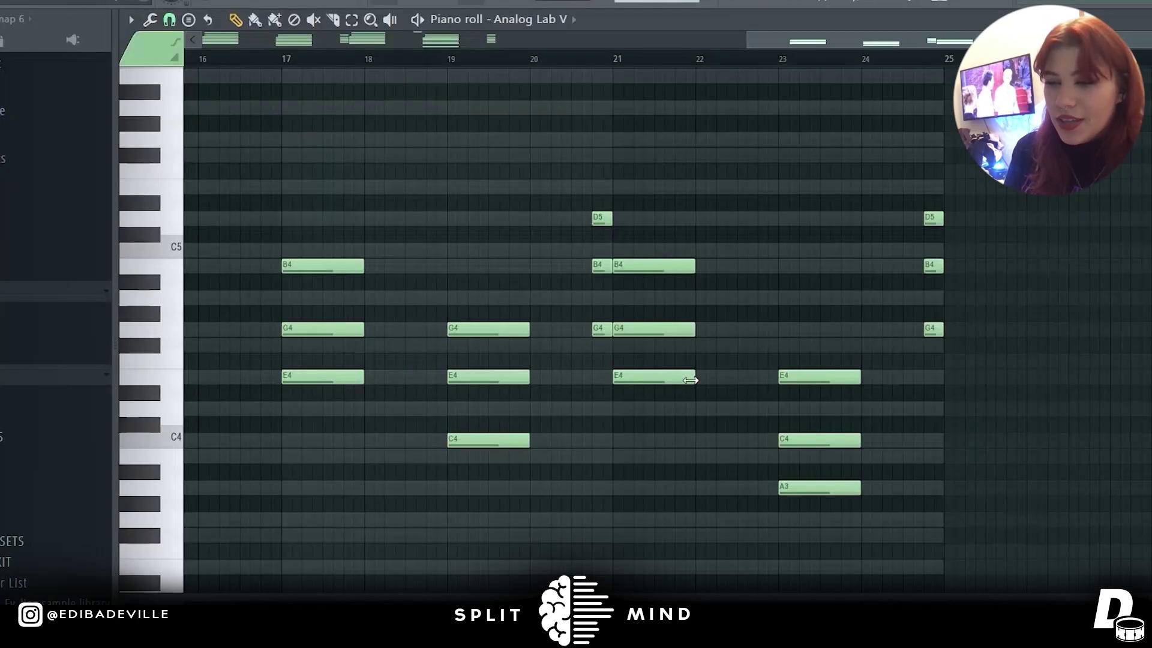
Step: Build up the chord at bar 17 over the E4 root with one-bar G4, B4, D5 and G5 notes
scroll(300, 396, "up", 3)
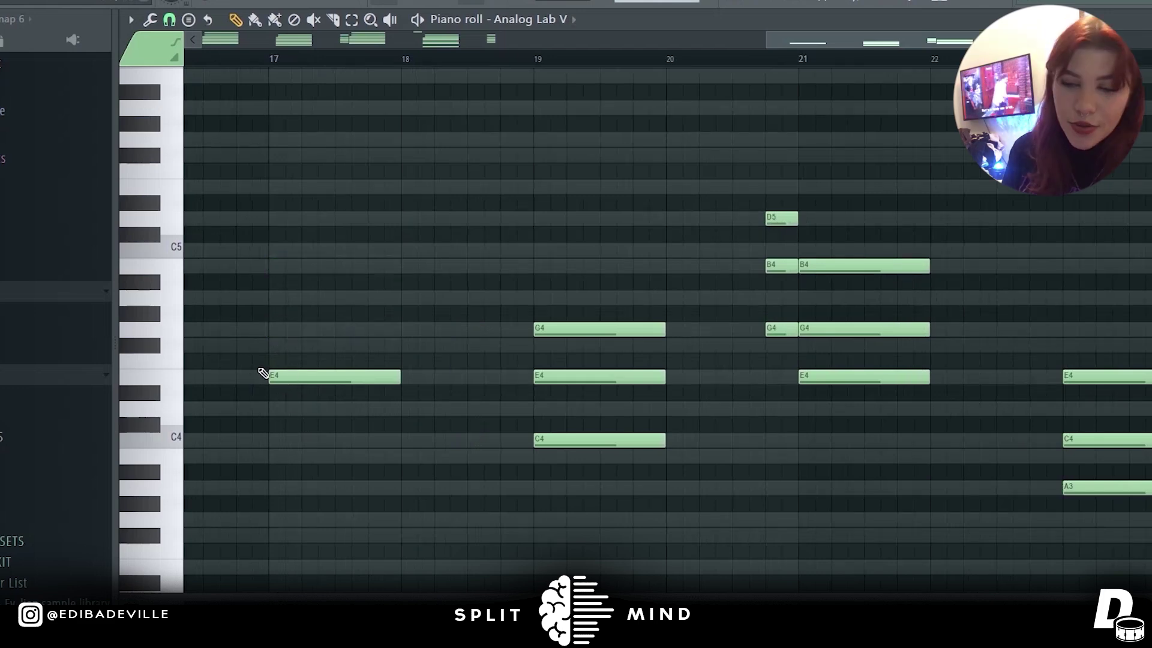
left_click(270, 265)
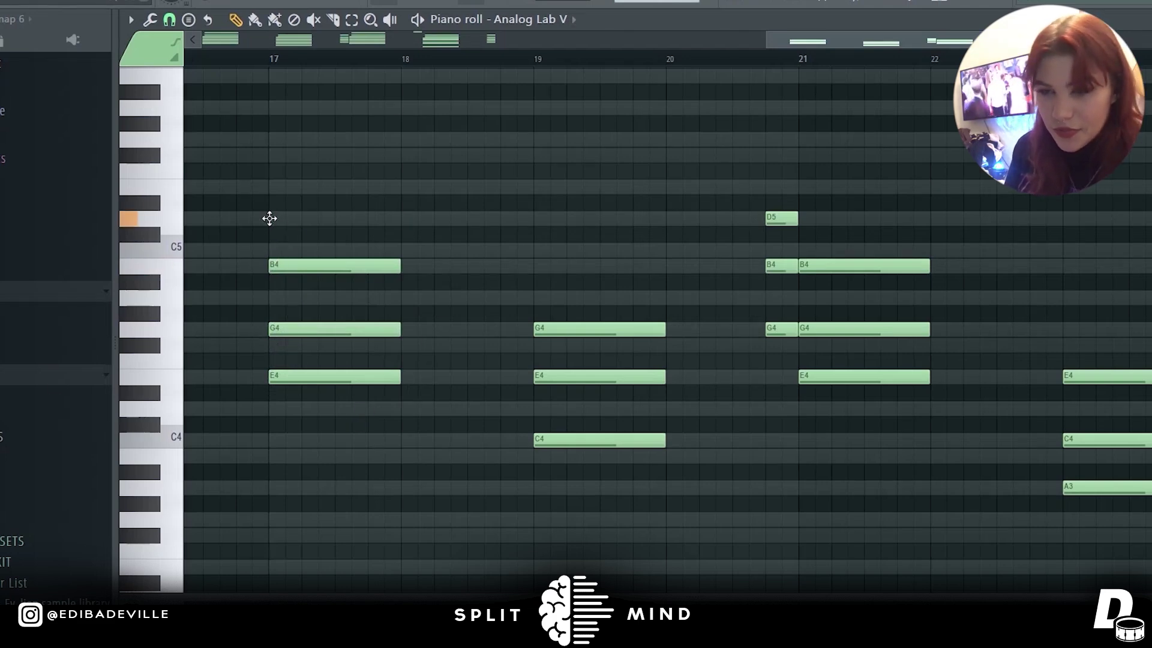
left_click(271, 217)
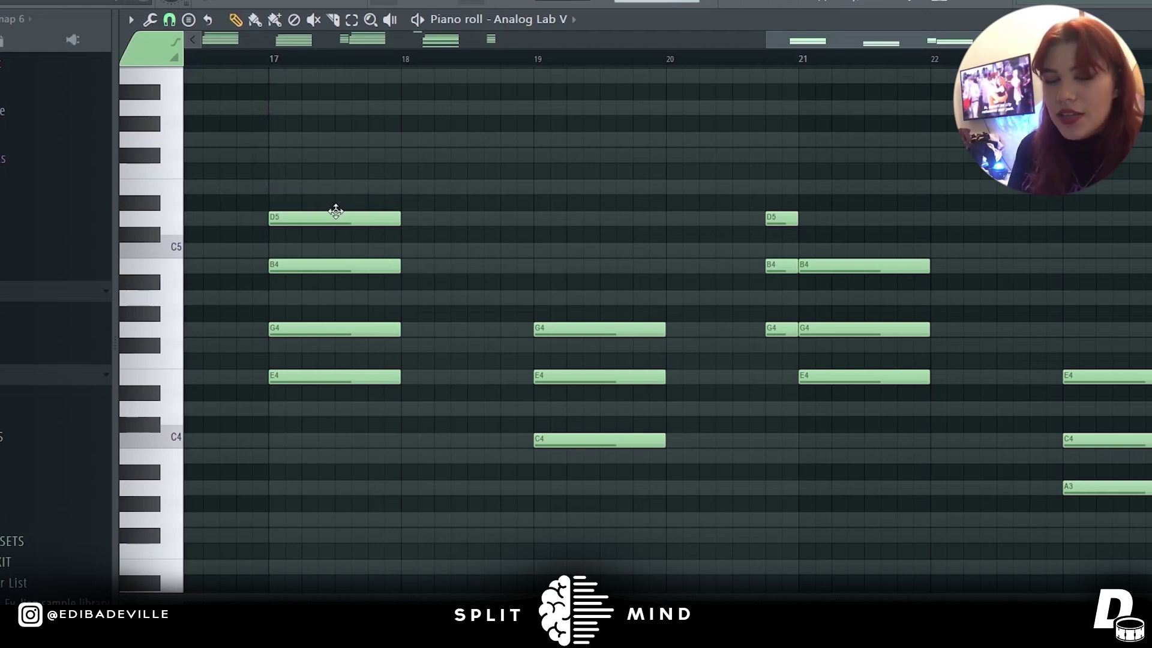
scroll(341, 360, "up", 2)
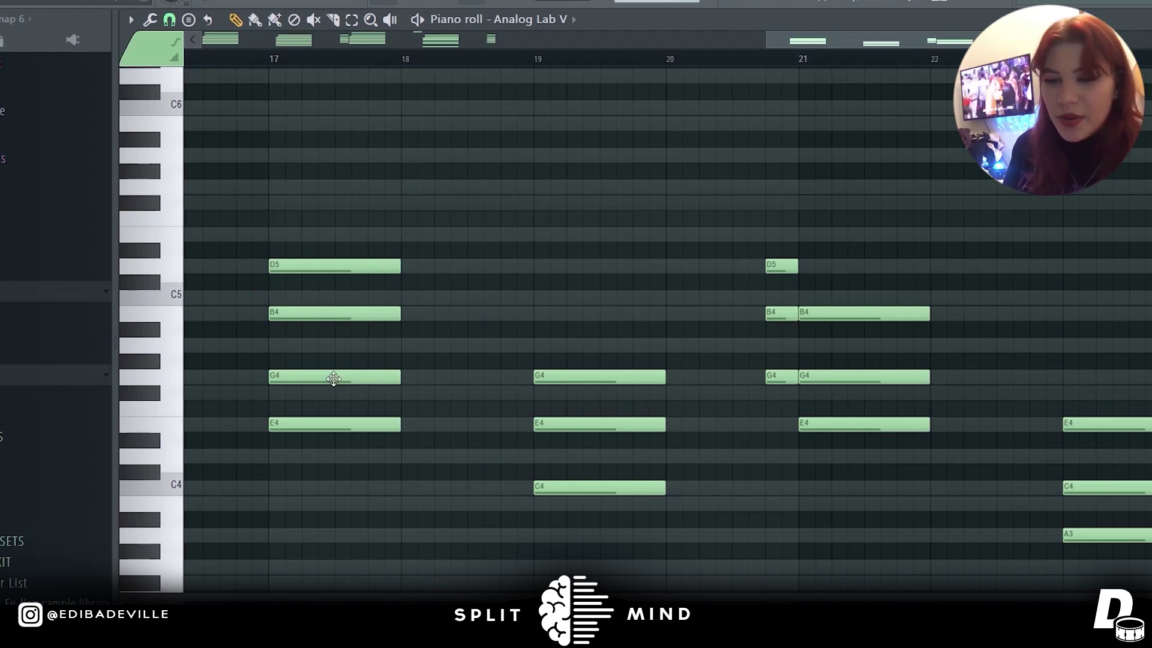
left_click(272, 185)
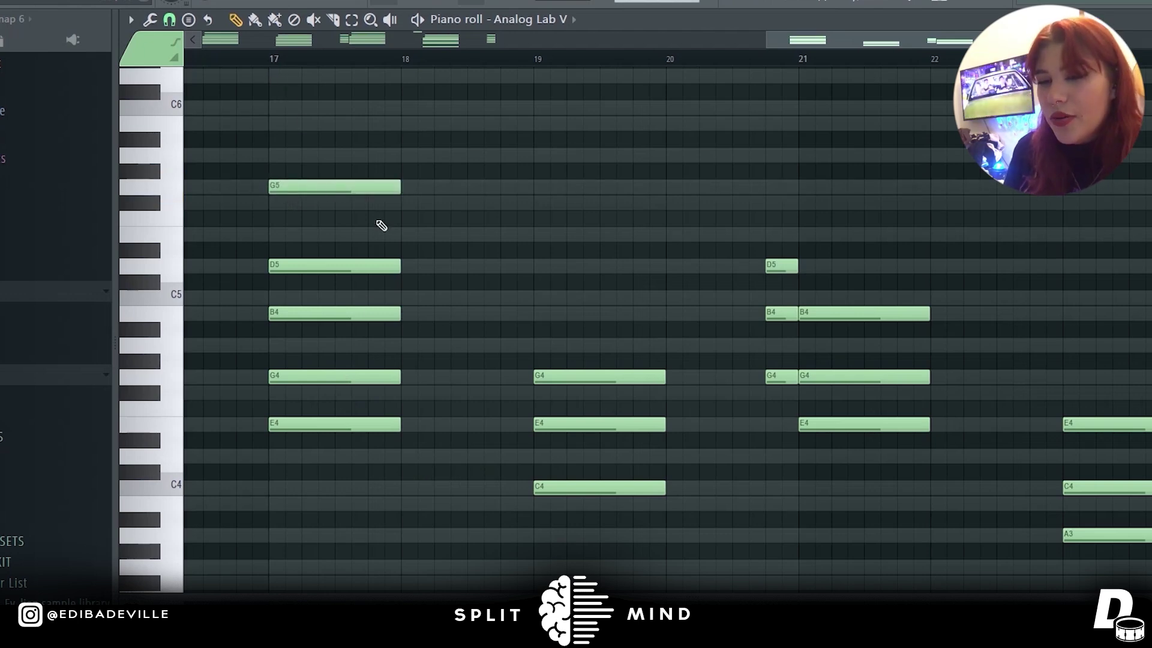
Step: Raise the bar 17 chord's B4 by an octave to B5, and add F#5 and D6 notes of the same length
left_click(341, 318)
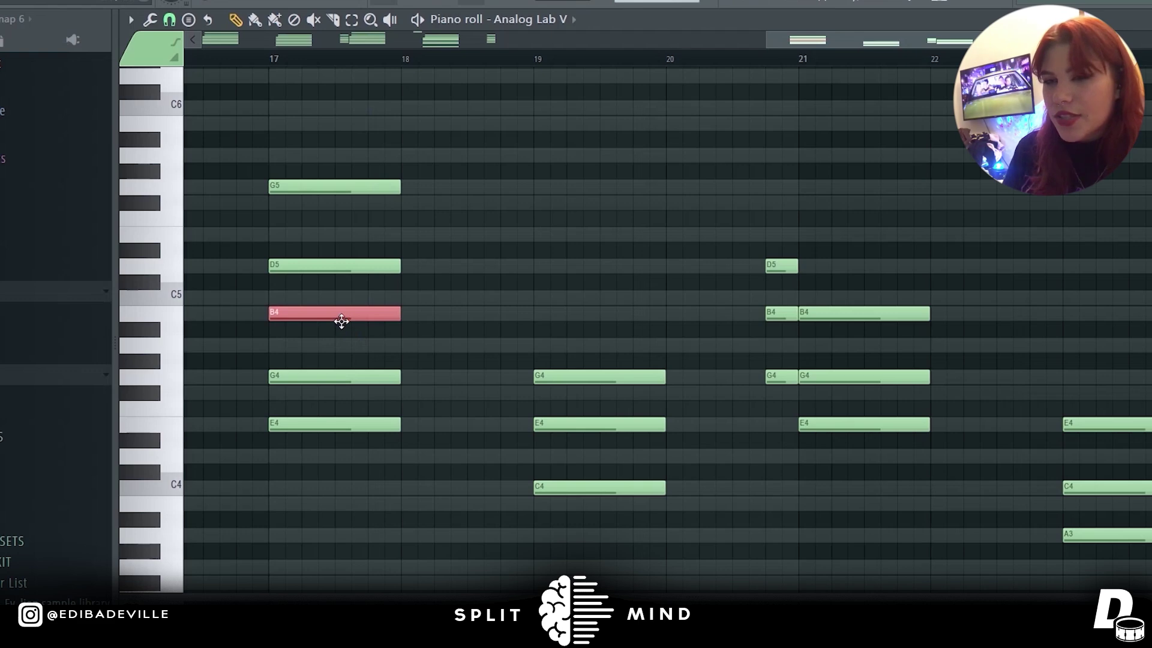
key("ctrl+Up")
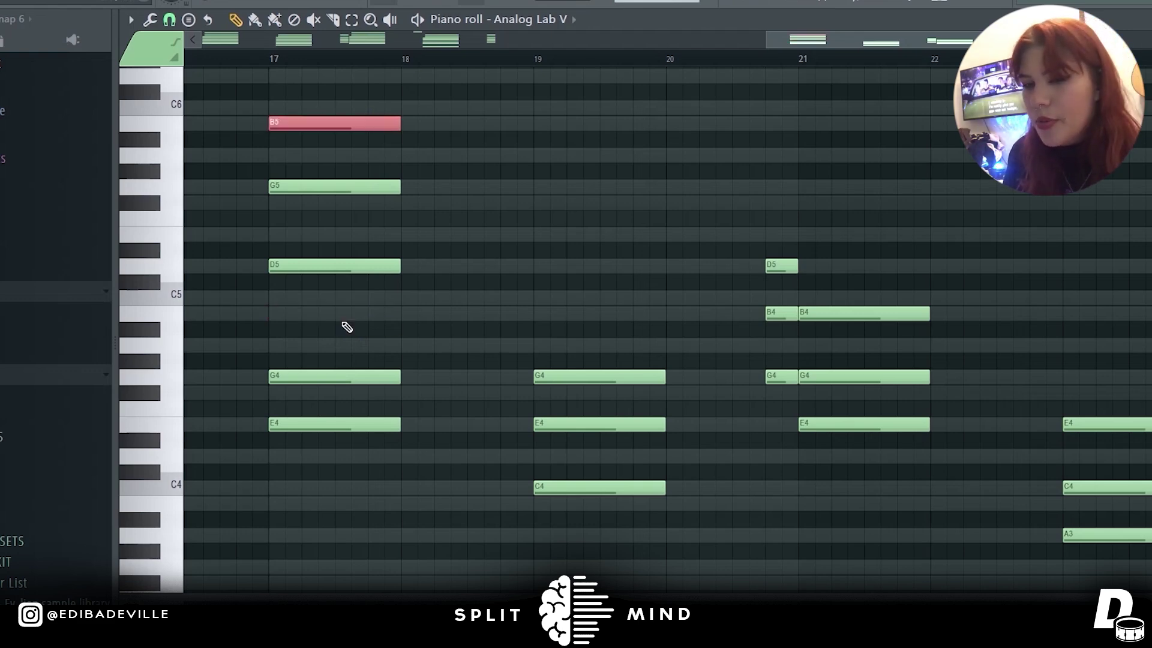
left_click(291, 204)
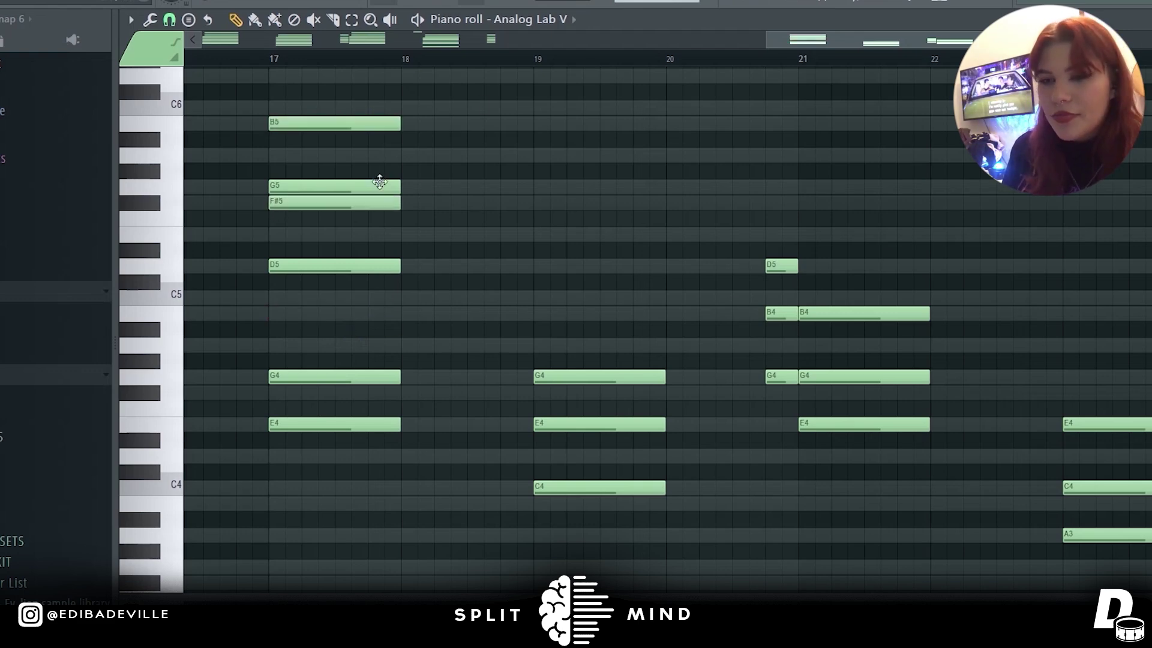
left_click(271, 74)
scroll(490, 201, "up", 2)
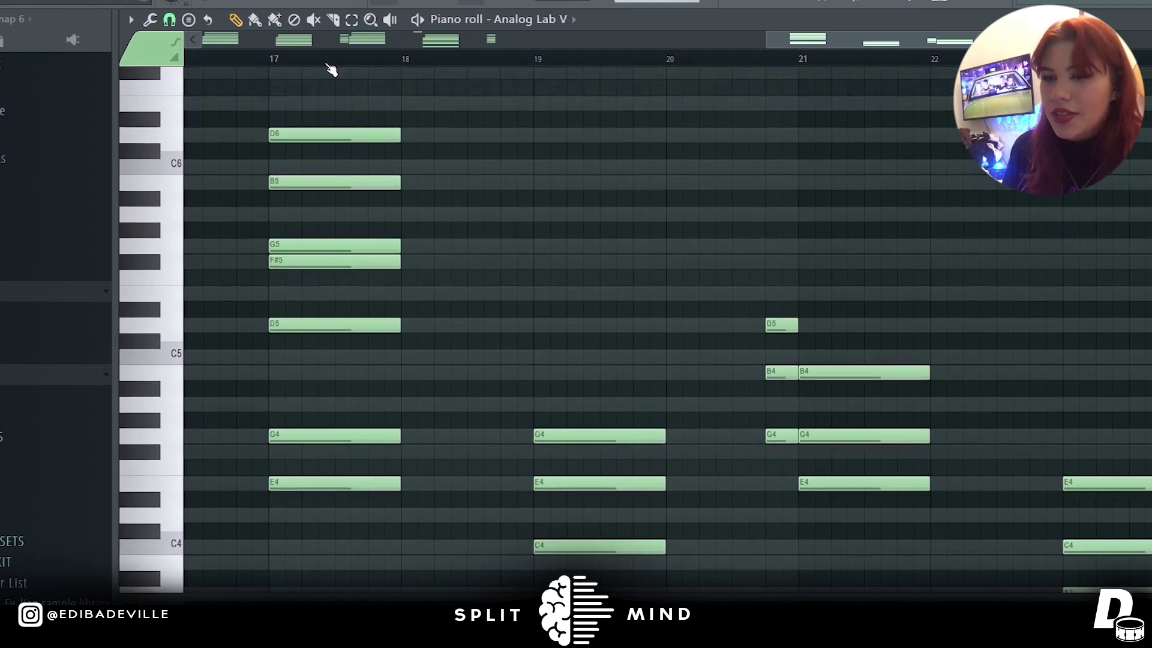
Step: Audition the bar 17 chord with and without its F#5 note, undoing the note's deletion
key("space")
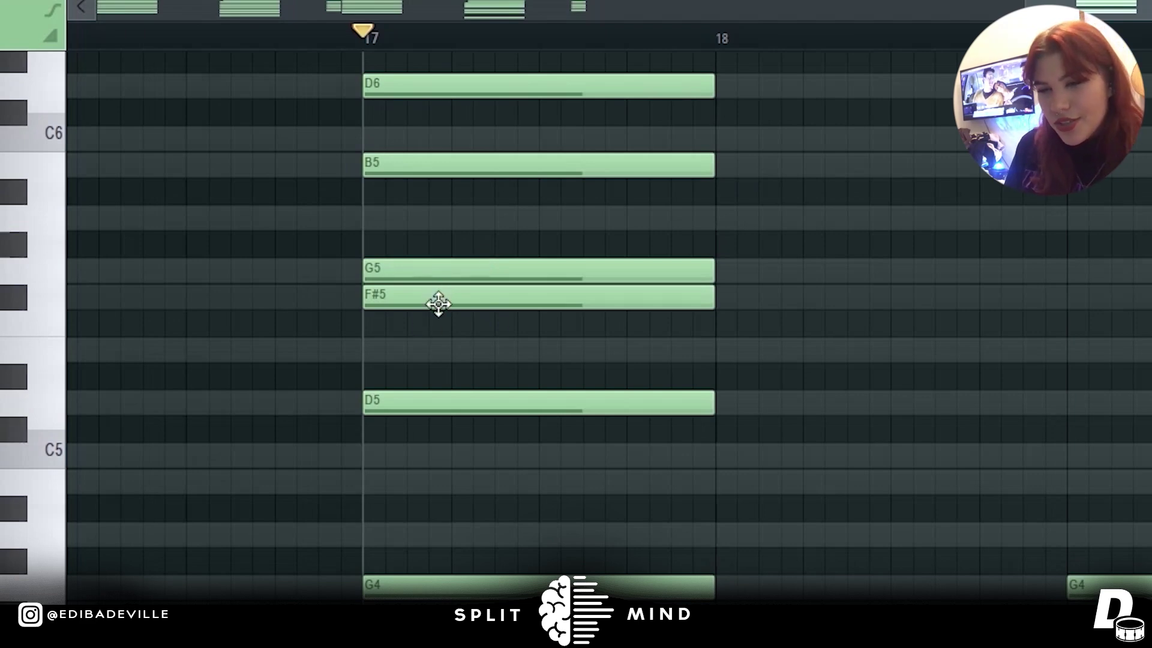
right_click(438, 304)
key("space")
key("space")
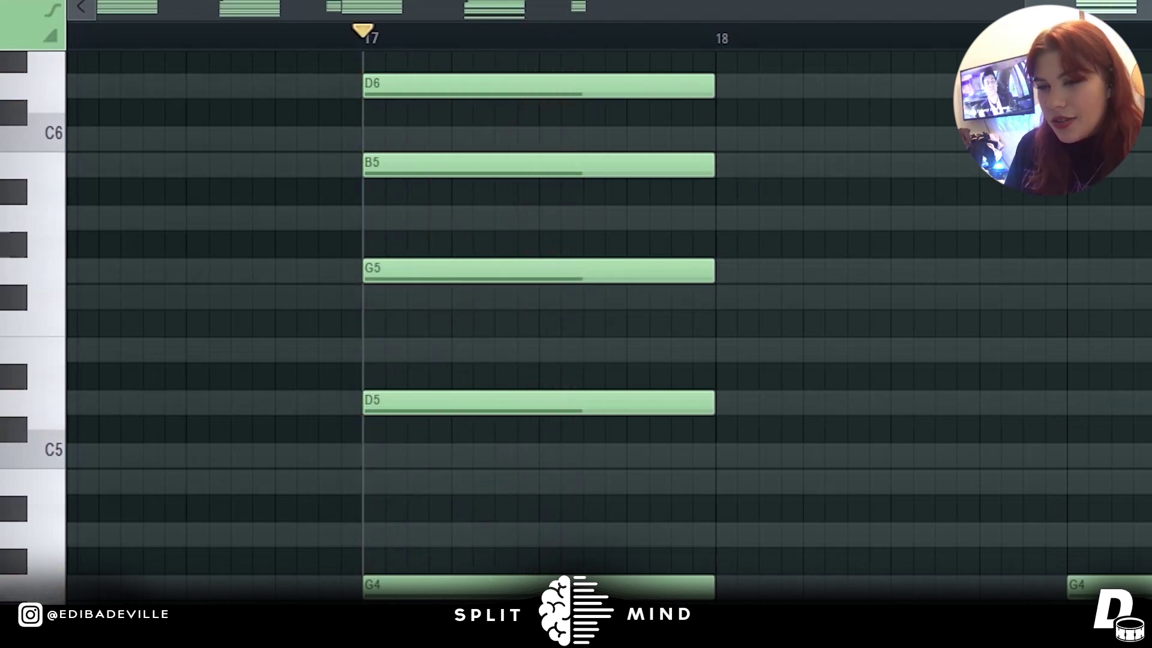
key("ctrl+z")
key("space")
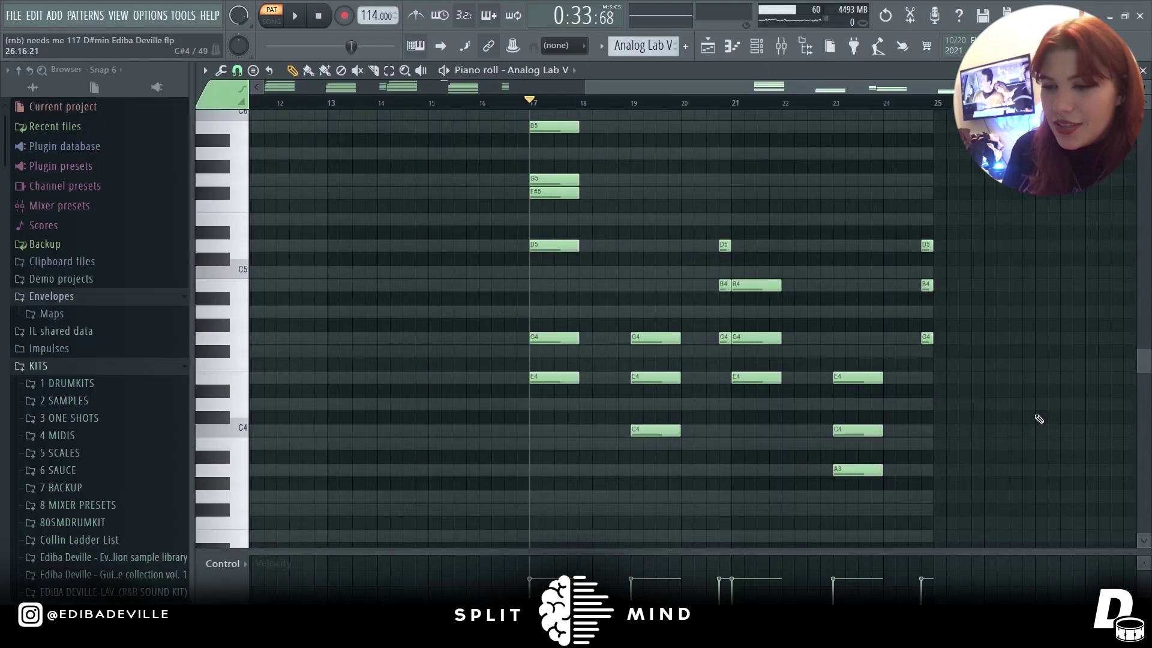
Step: Select all chords from bar 17 to bar 25 and strum them with Preserve end enabled
left_click_drag(998, 495, 498, 103)
scroll(954, 384, "down", 2)
scroll(959, 390, "up", 1)
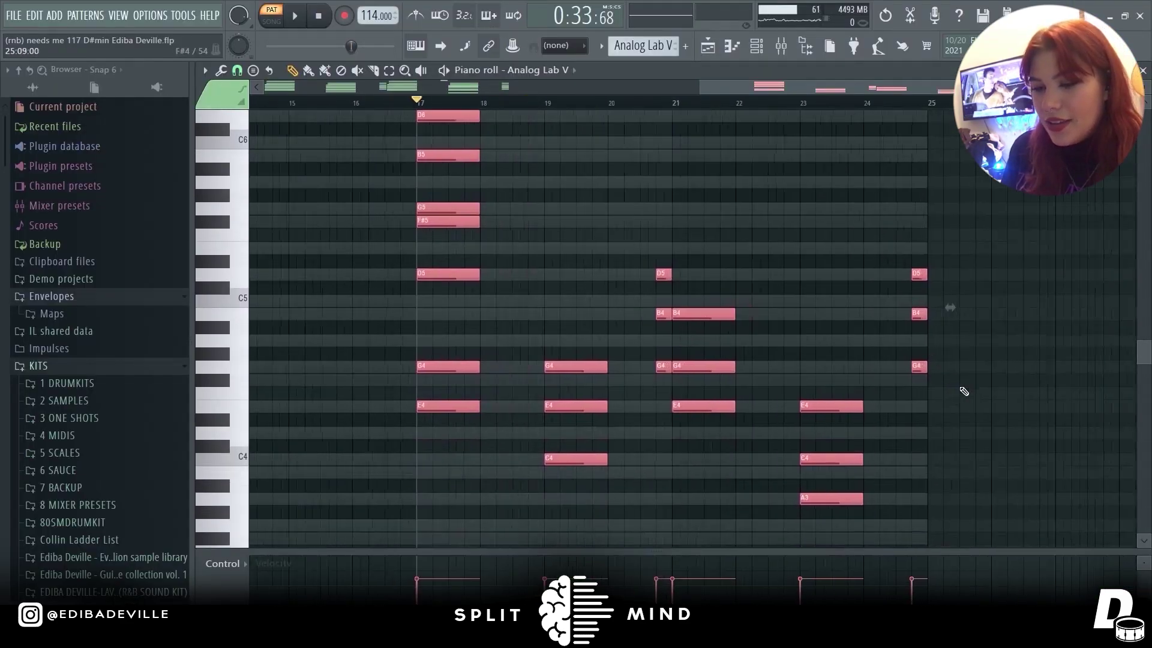
key("alt+s")
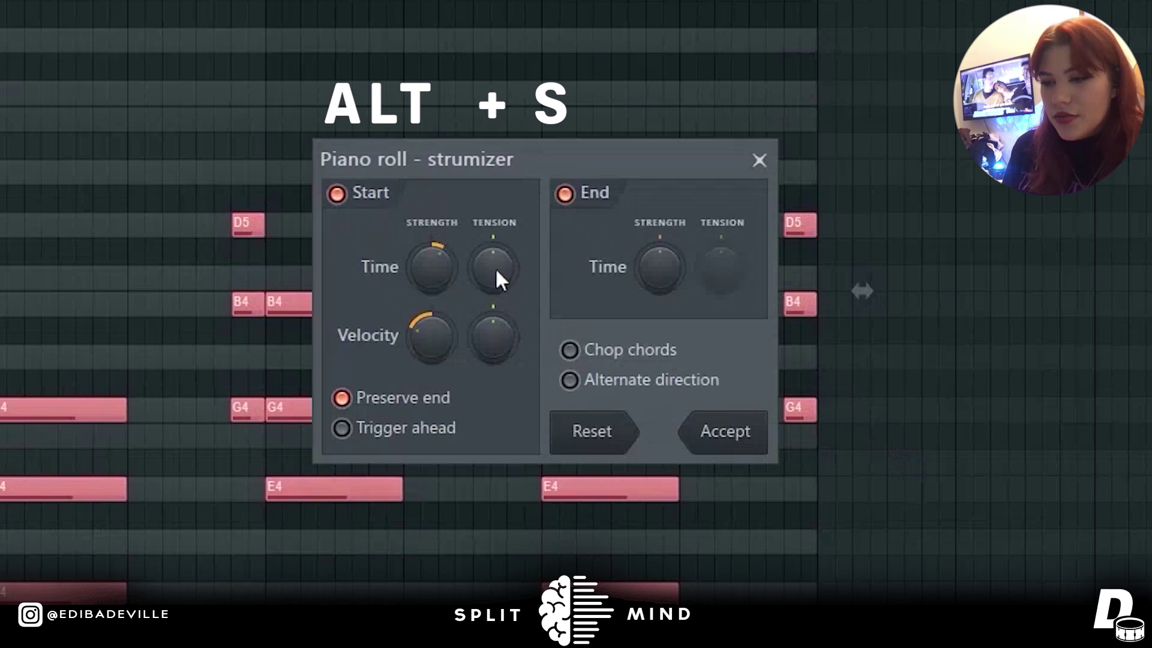
left_click(700, 423)
Step: Randomize the velocity levels of the selected chord notes with the Bipolar option on
scroll(443, 279, "up", 5)
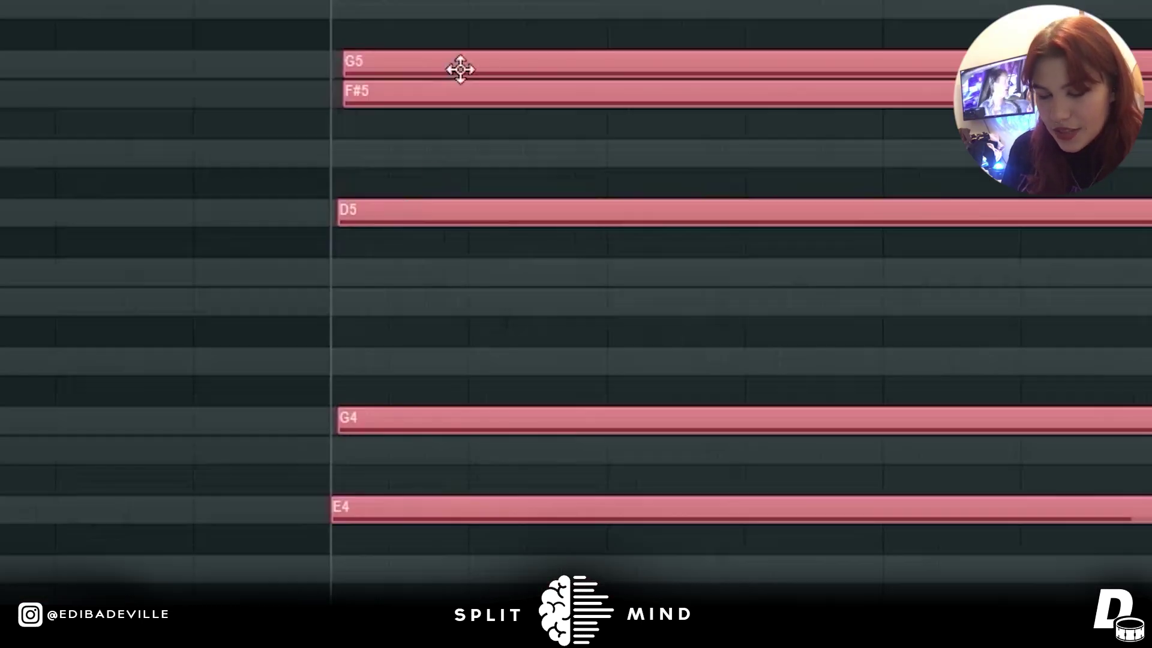
scroll(460, 78, "up", 1)
scroll(462, 221, "down", 5)
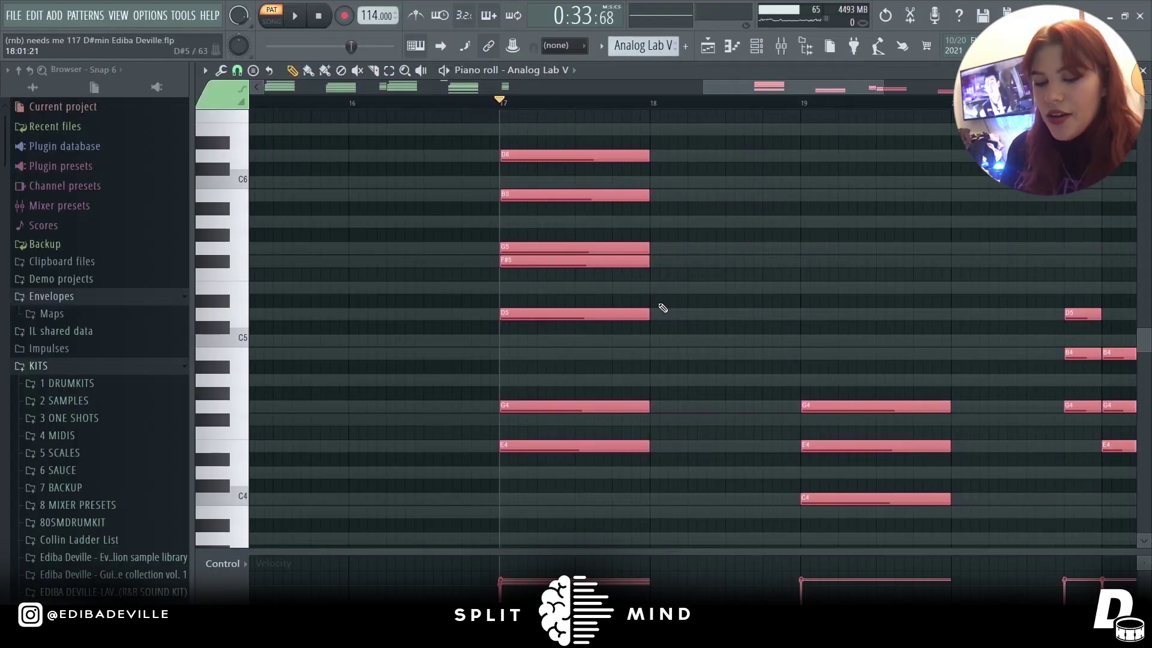
key("alt+r")
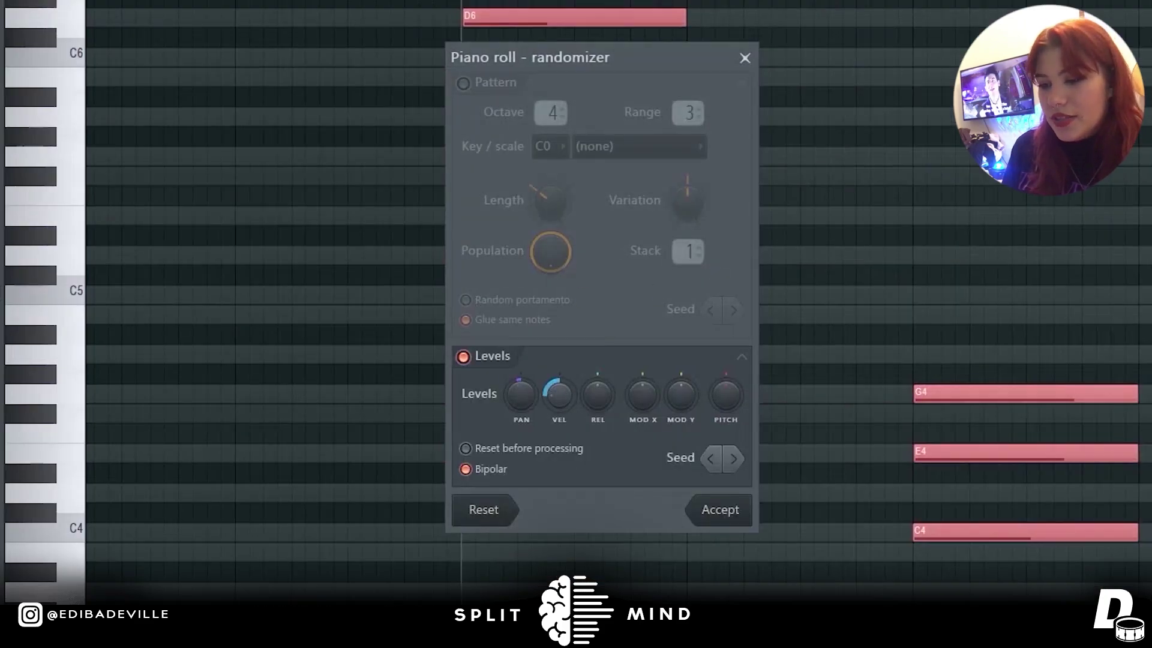
left_click(720, 509)
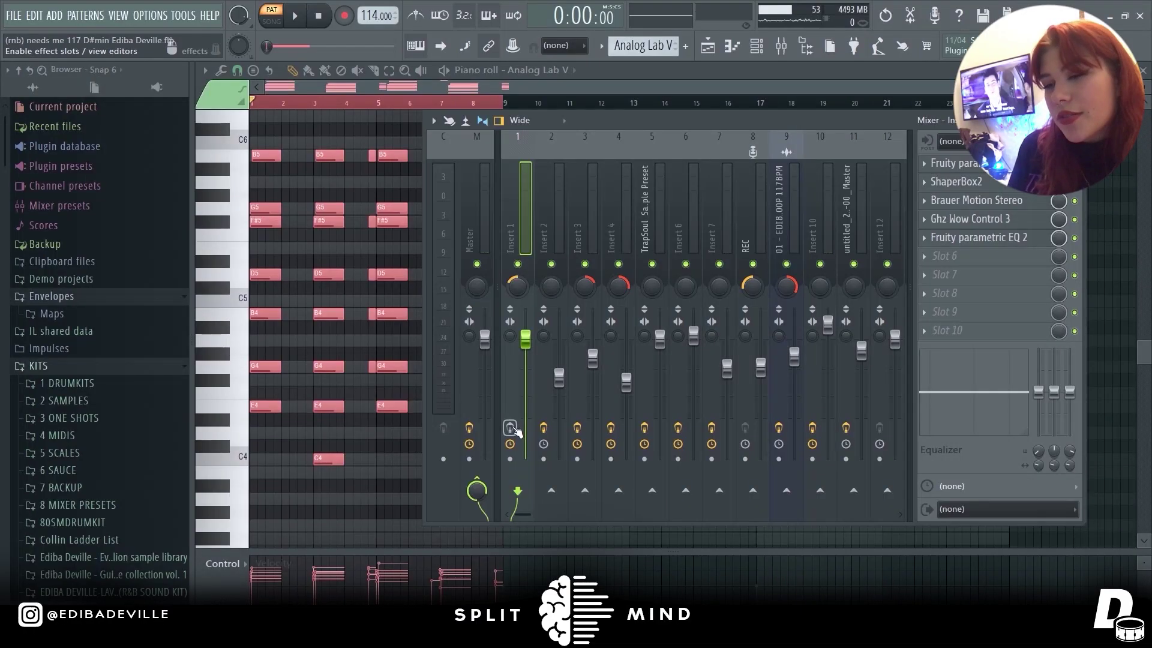
Step: Play the Analog Lab V chords with the Insert 1 effects disabled and again with them enabled
key("space")
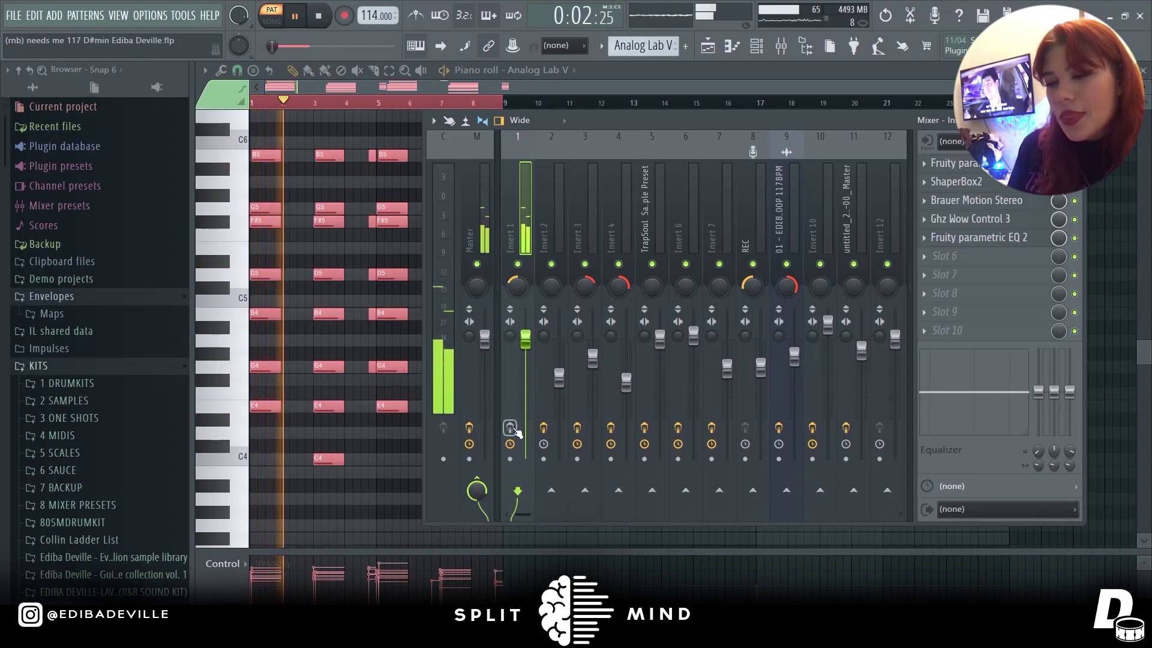
key("space")
key("space")
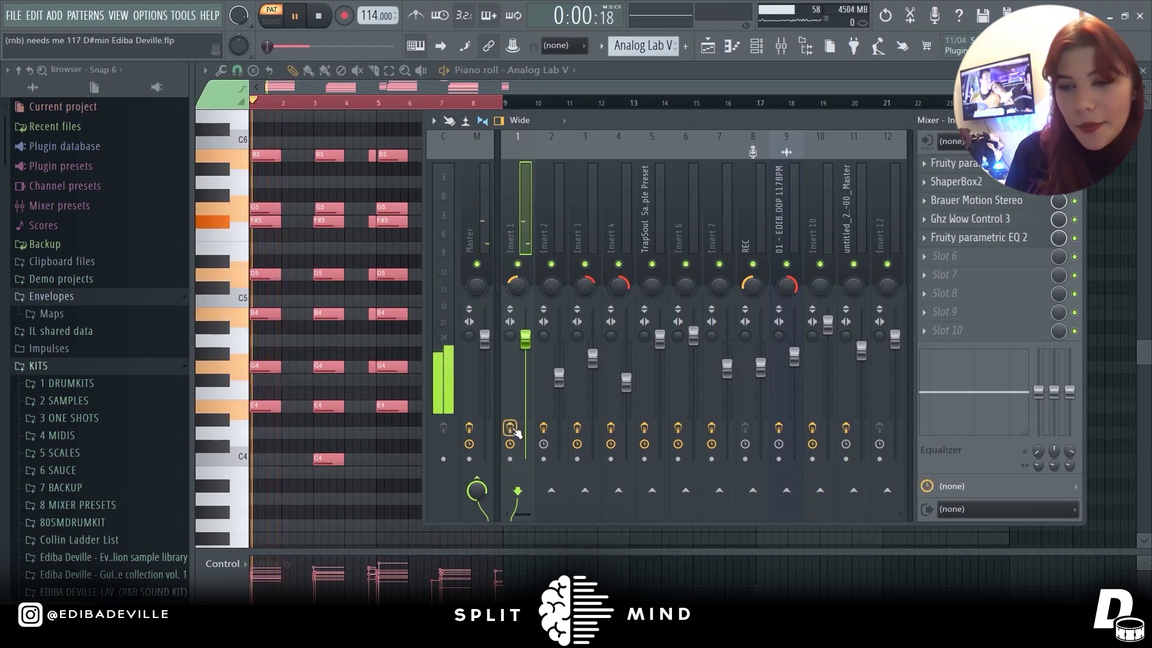
key("space")
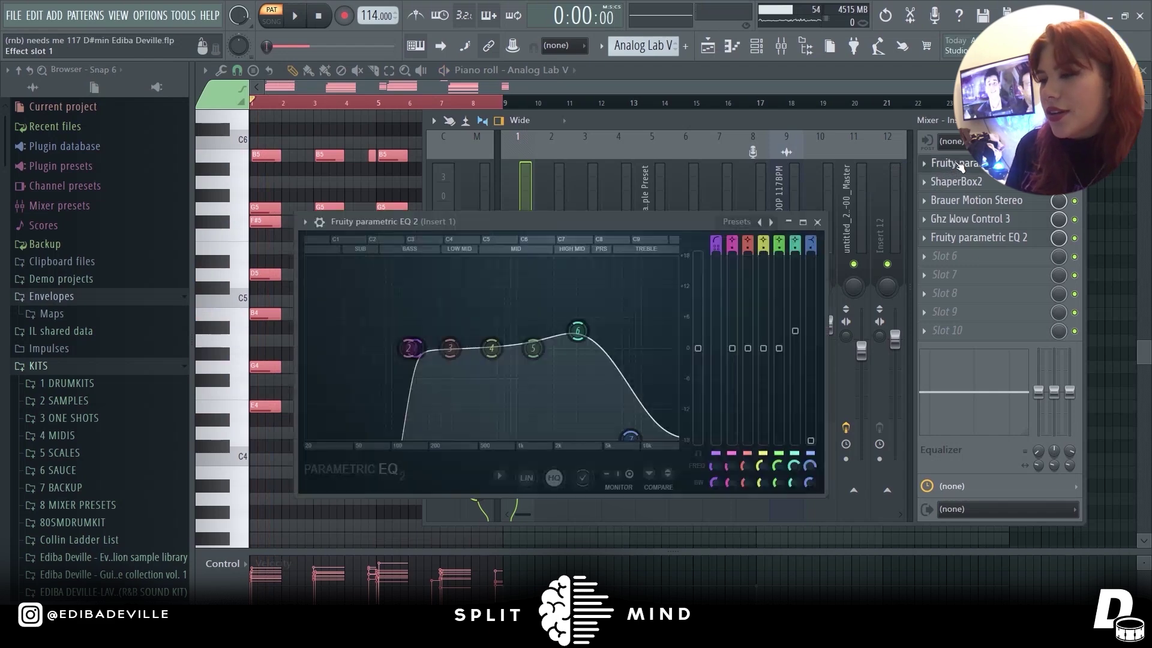
Step: Review ShaperBox2 and Brauer Motion Stereo on Insert 1, playing the panning motion and viewing the Brauer Motion preset list
left_click(976, 186)
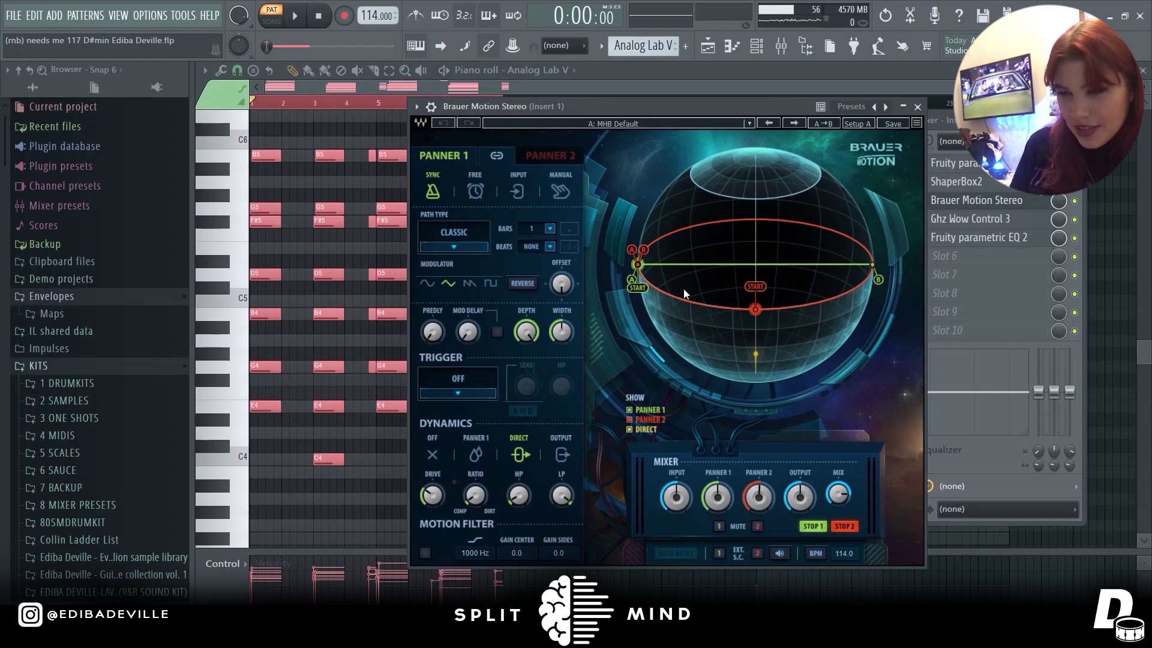
key("space")
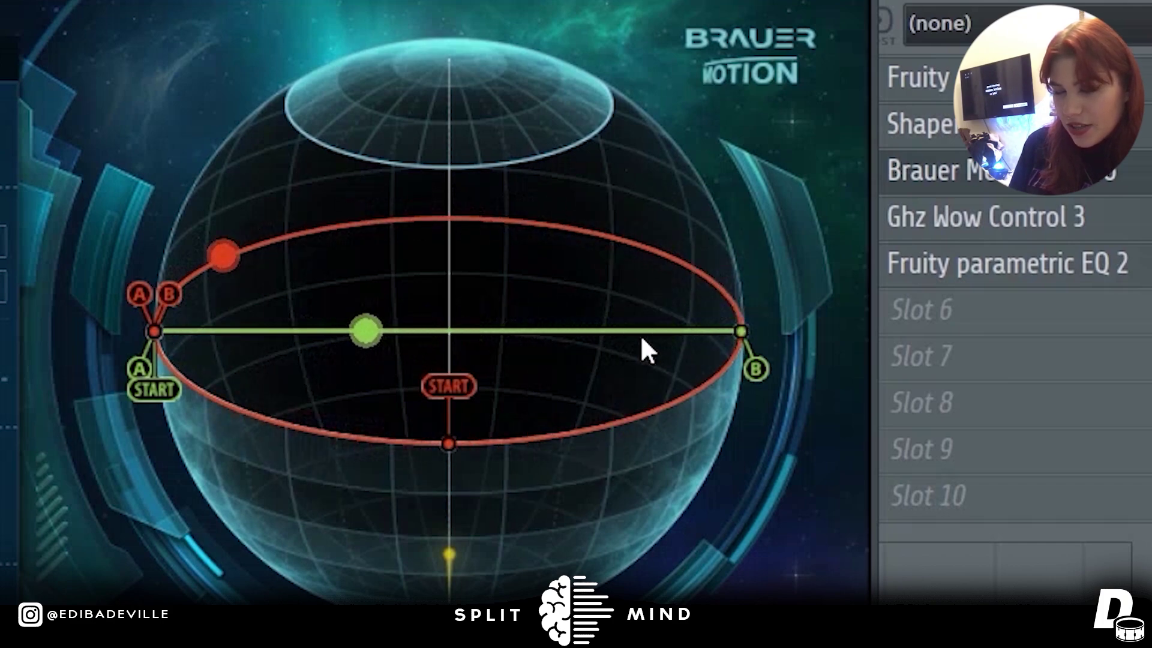
left_click(490, 10)
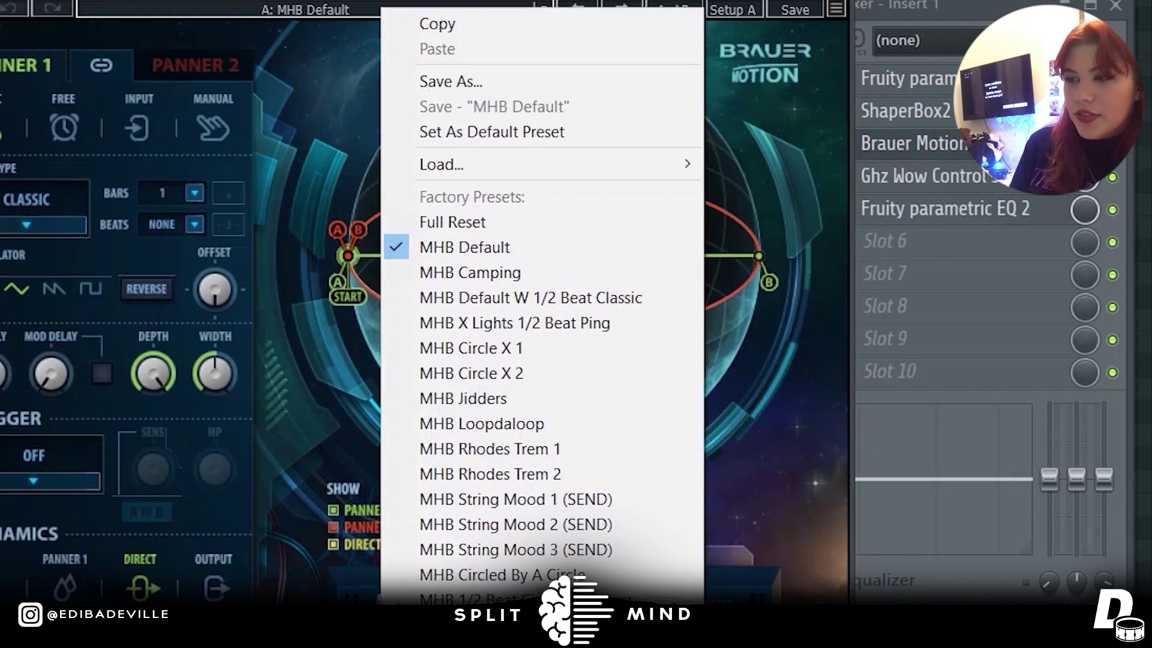
key("Escape")
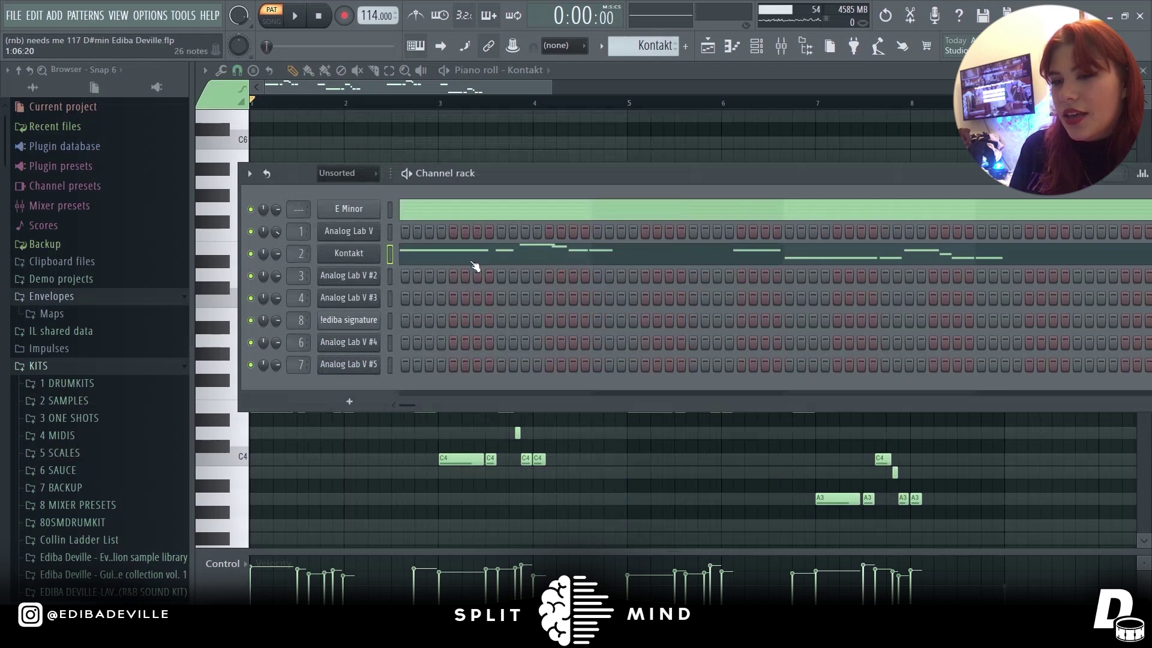
Step: Examine the pitches and rhythm of the Kontakt channel's notes in the piano roll
scroll(350, 401, "down", 2)
scroll(270, 188, "down", 3)
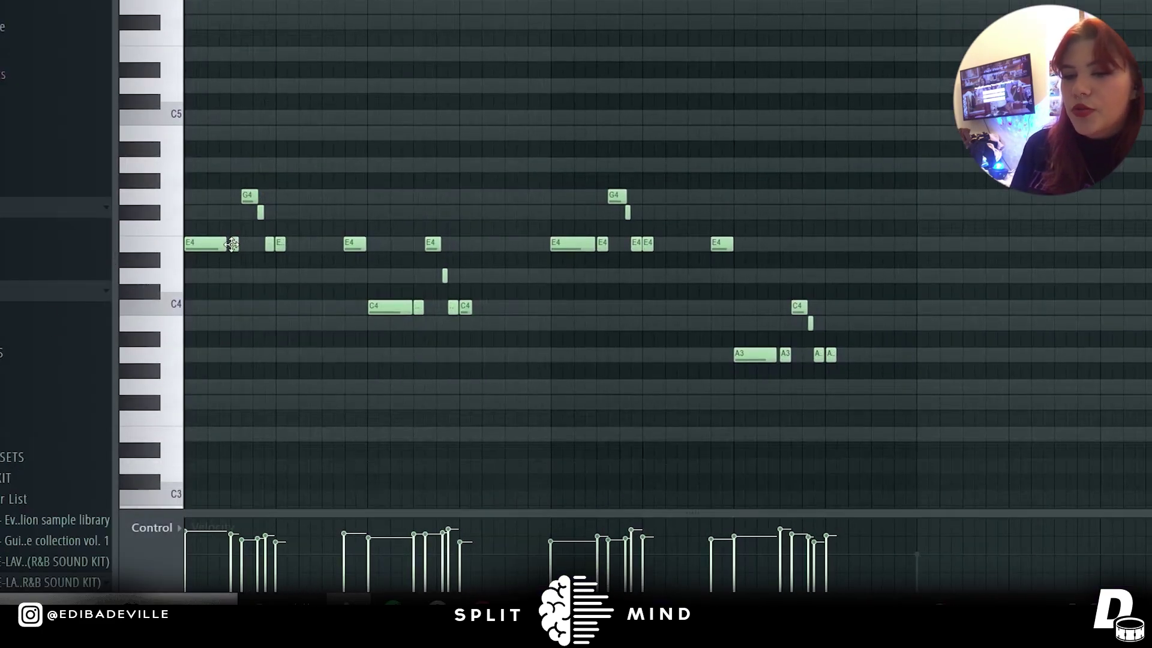
scroll(96, 363, "down", 4)
scroll(321, 310, "up", 2)
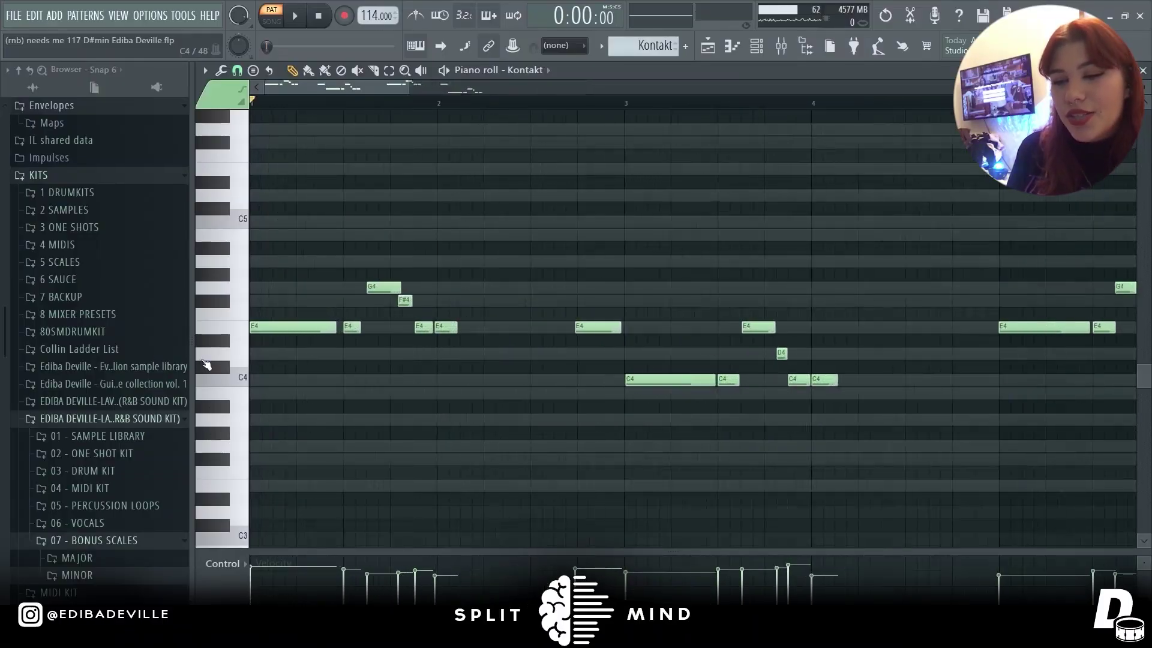
scroll(153, 438, "up", 5)
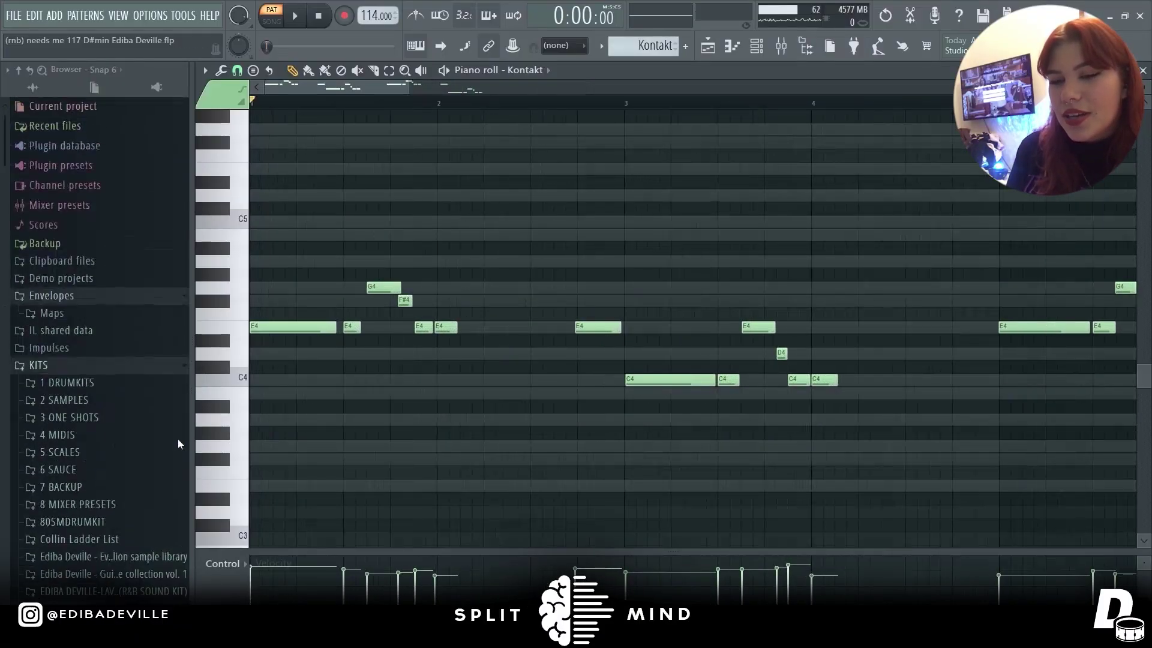
scroll(242, 332, "up", 2)
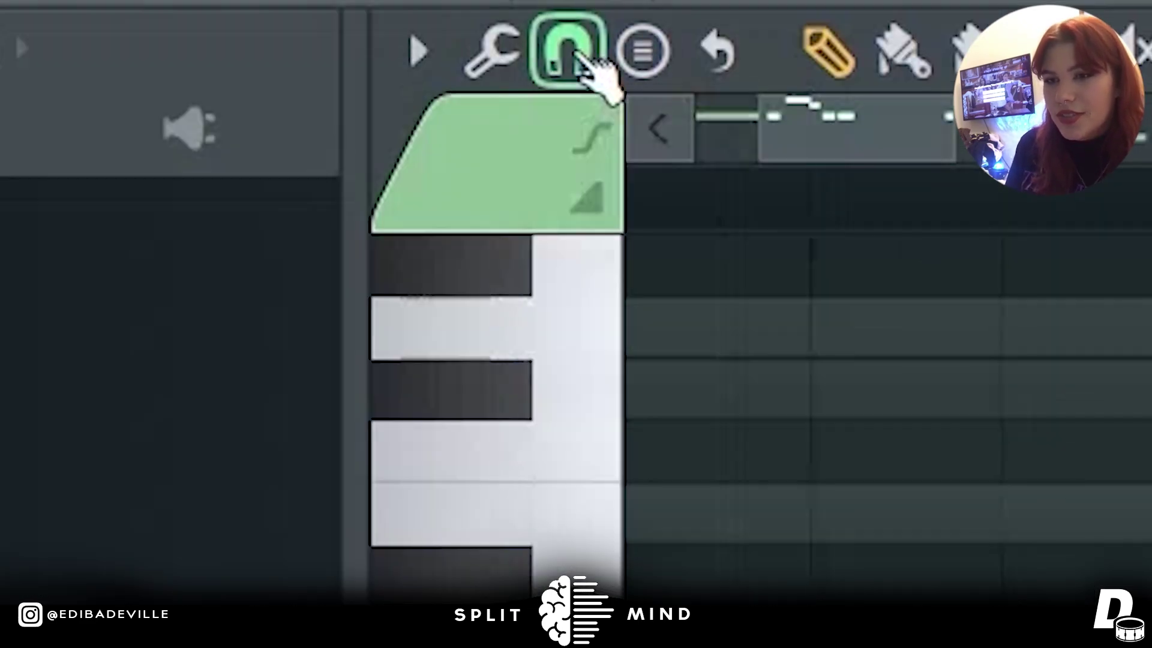
Step: Check the piano roll's snap setting and play the Kontakt part from 1:10:03 in bar 1
left_click(237, 70)
left_click(642, 366)
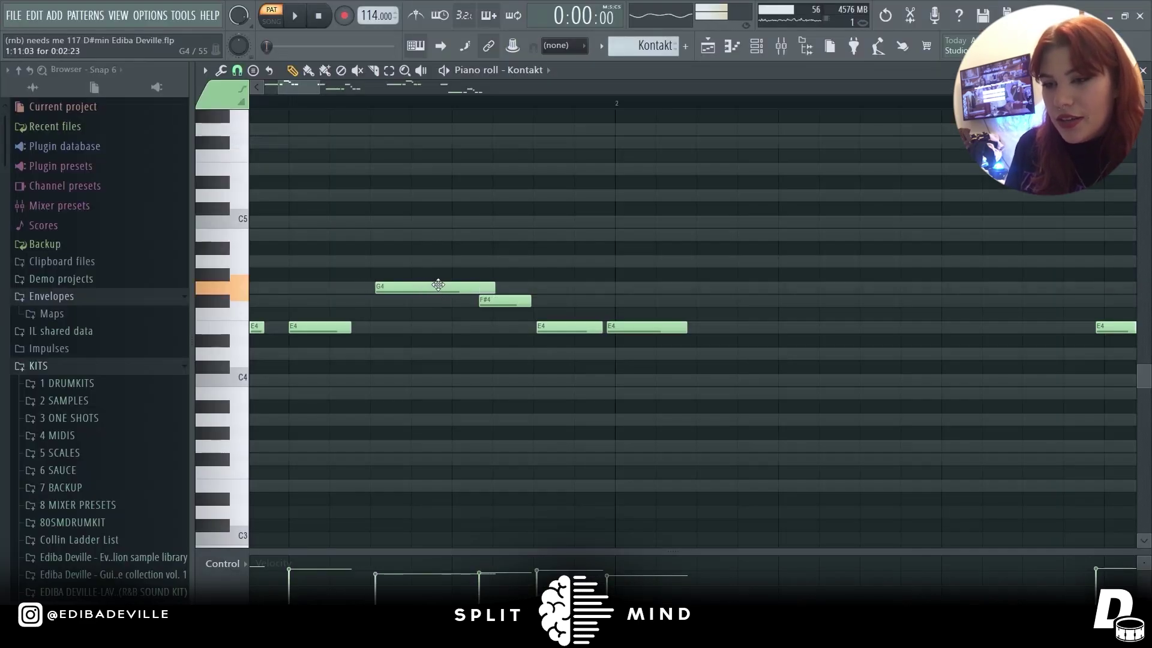
scroll(454, 284, "down", 3)
left_click(402, 105)
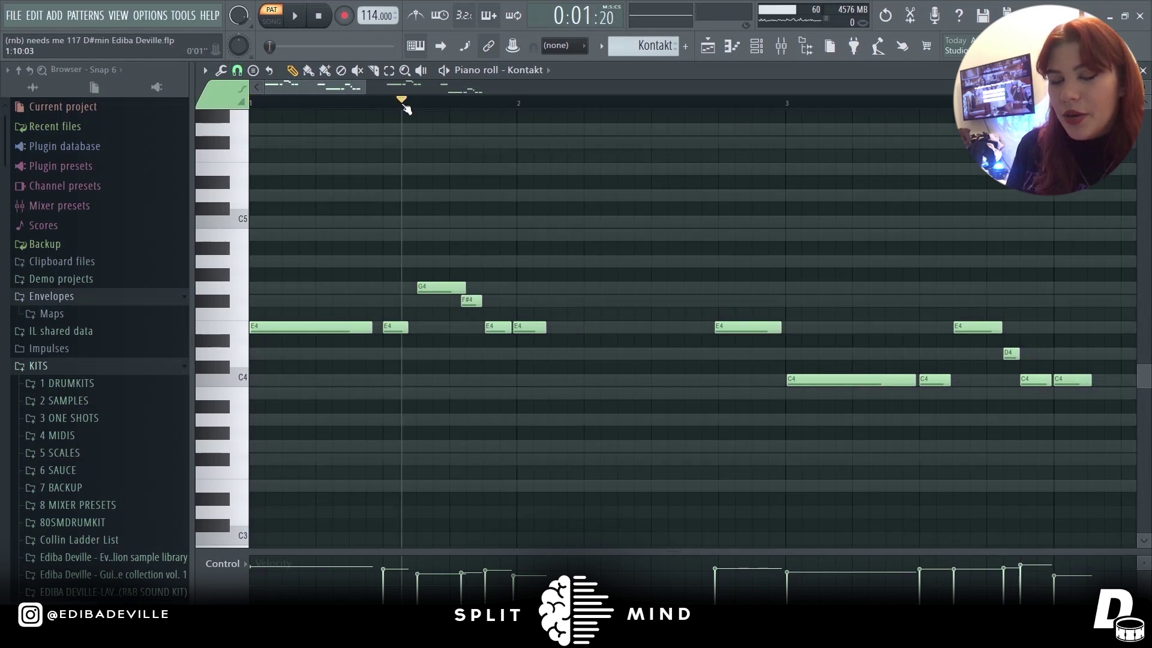
key("space")
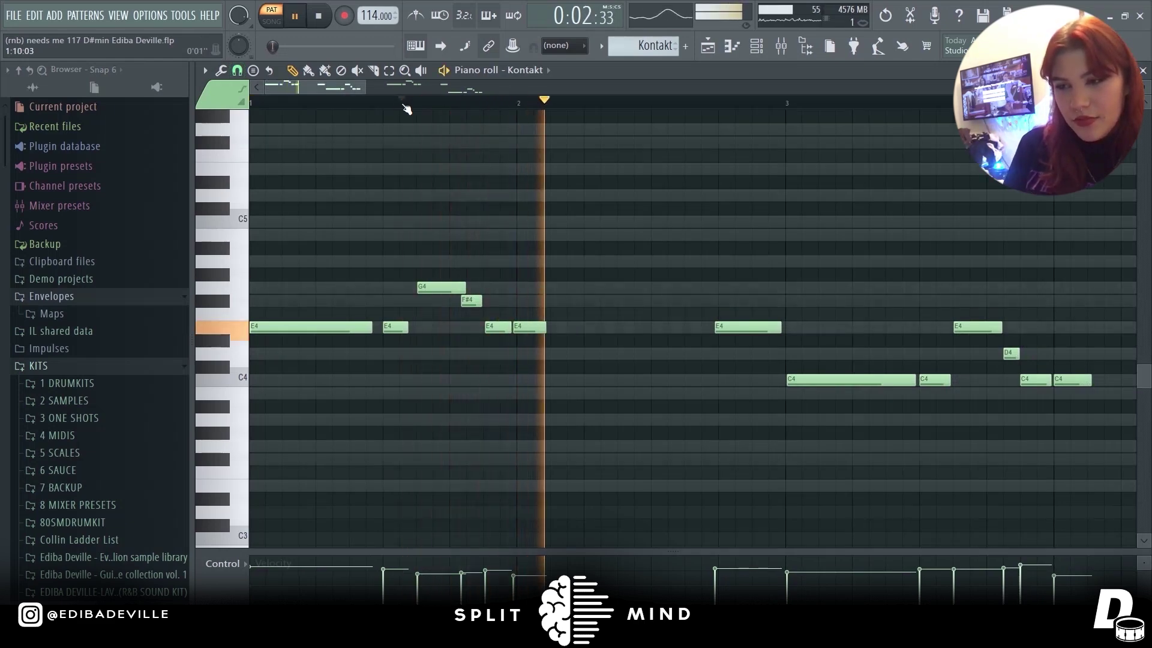
Step: Examine the Kontakt notes and play them while switching the Insert 2 effects for comparison
key("space")
scroll(503, 373, "up", 1)
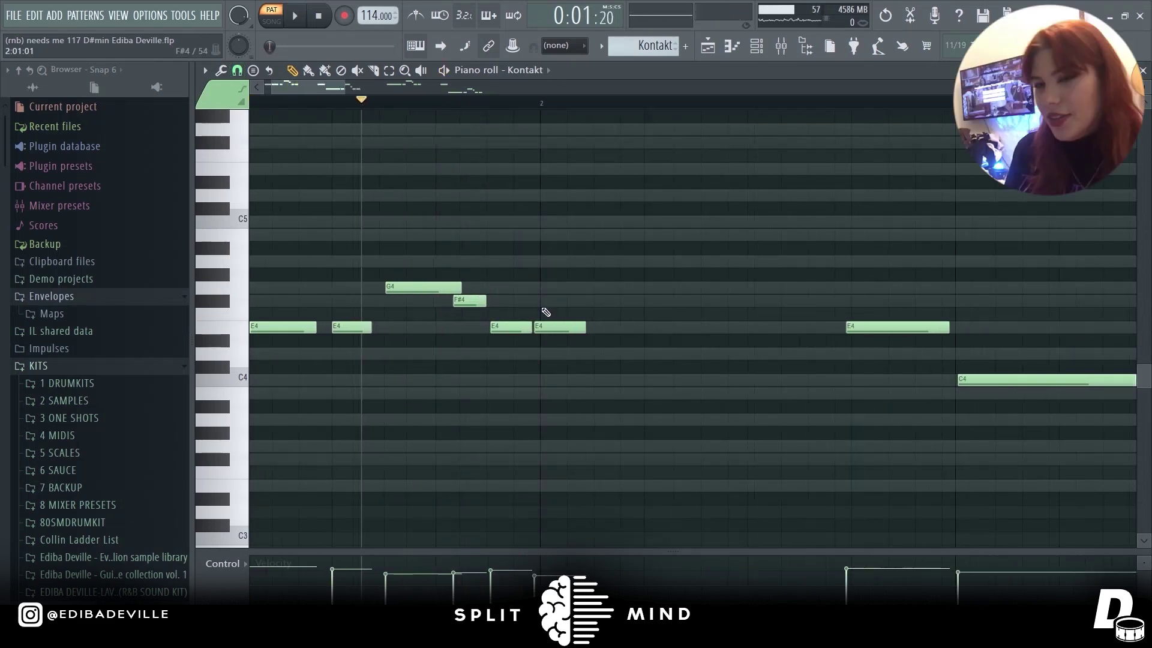
scroll(546, 313, "down", 2)
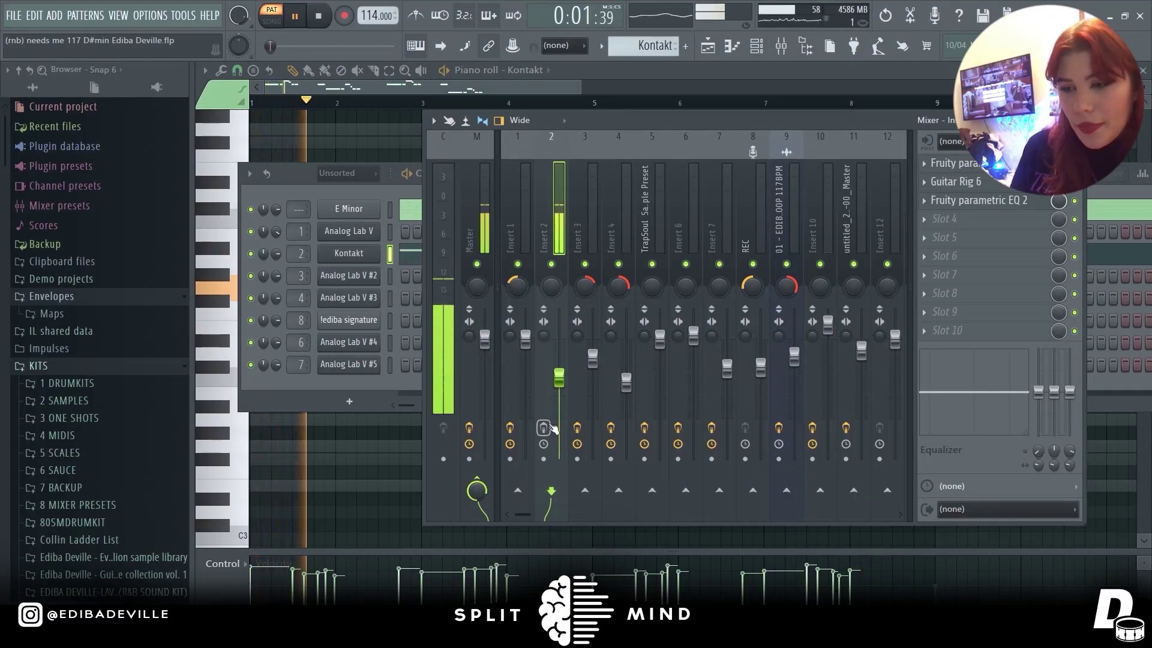
left_click(547, 425)
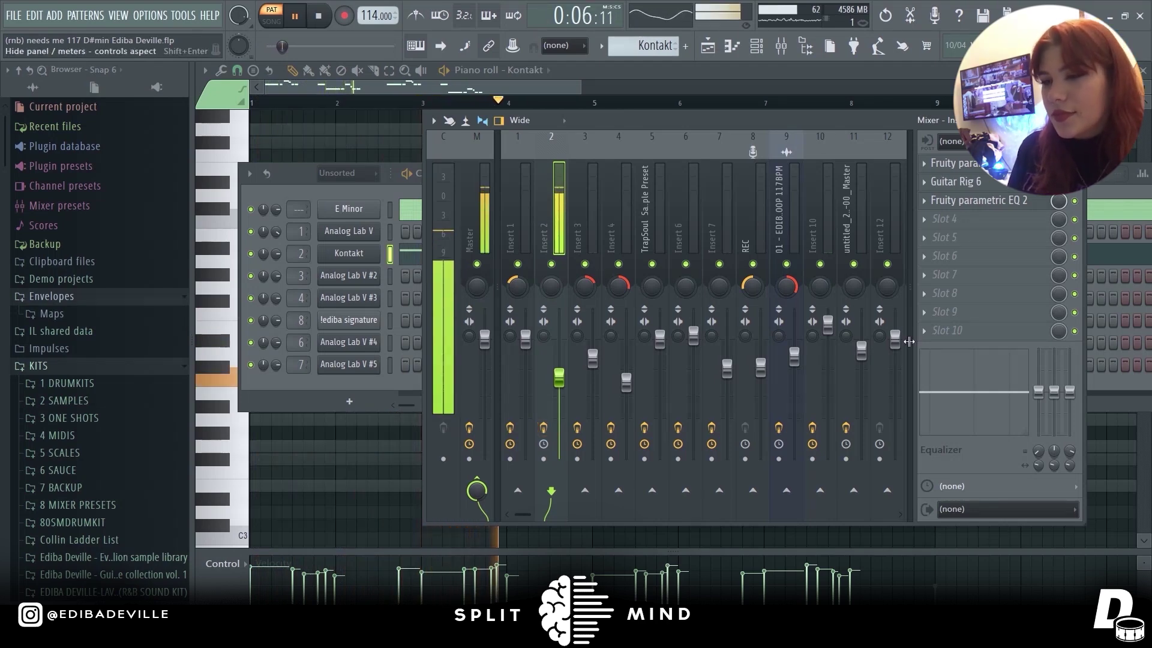
key("space")
Step: Review both Fruity parametric EQ 2 instances and Guitar Rig 6 on Insert 2
left_click(982, 165)
left_click(979, 164)
left_click(982, 201)
left_click(982, 201)
left_click(977, 182)
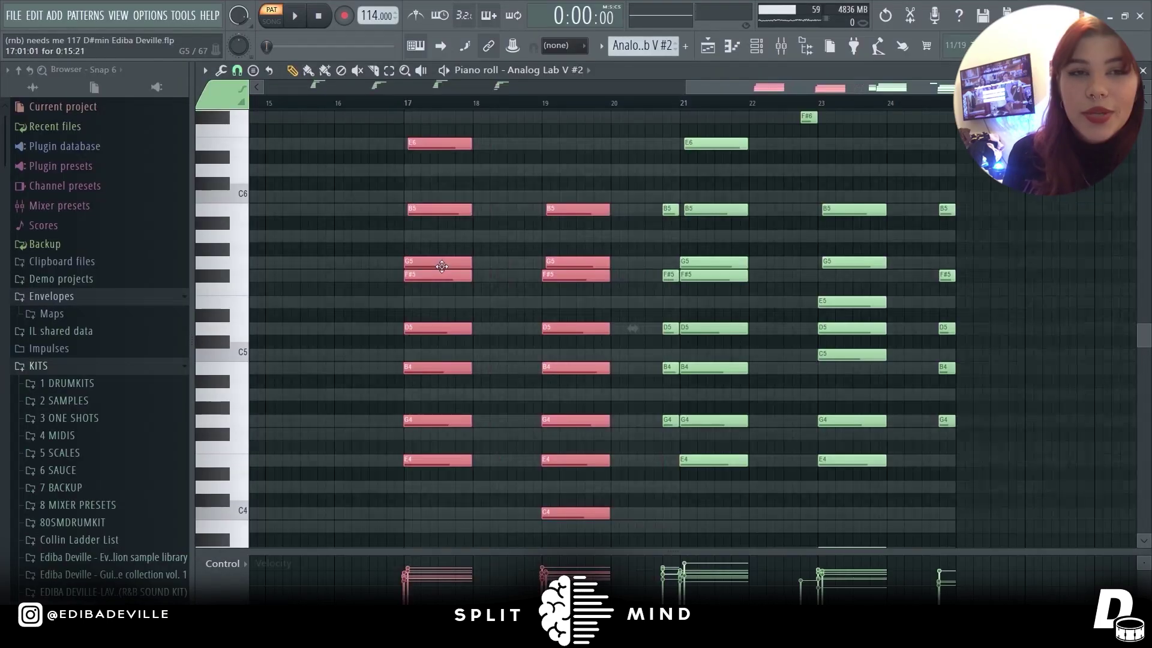
Step: Shorten the Analog Lab V #2 chords in bars 17 and 19 from their starts, keeping only short stabs at each bar's end
left_click_drag(436, 273, 470, 277)
left_click(502, 250, "ctrl")
left_click_drag(416, 118, 612, 550, "ctrl")
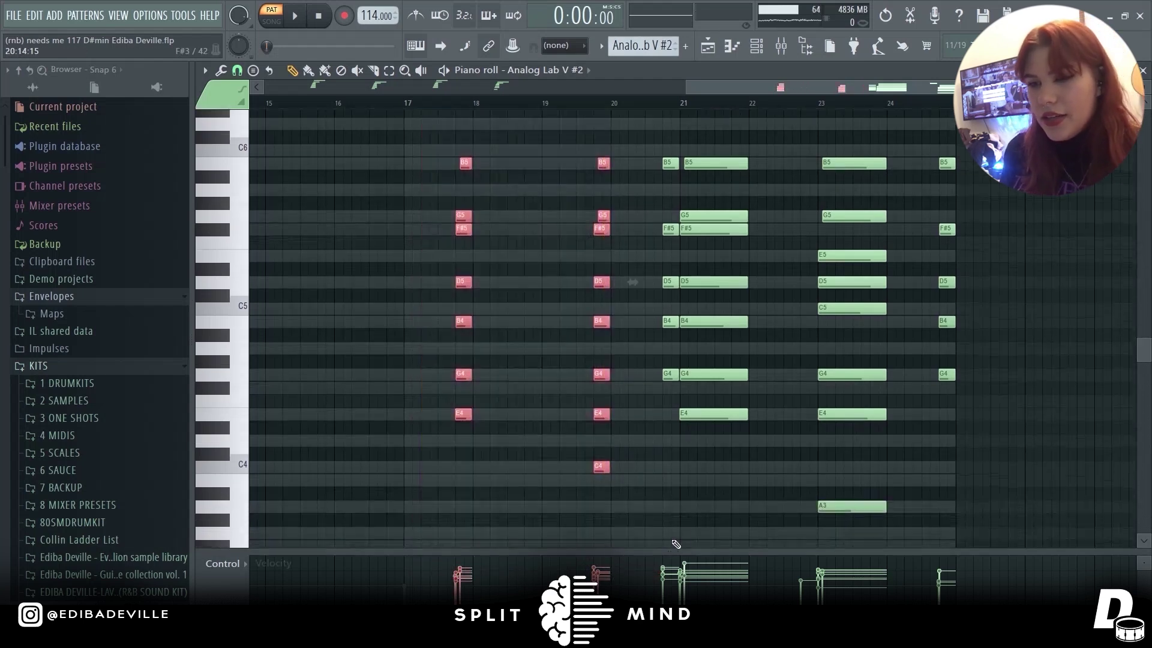
key("alt+q")
left_click(780, 533)
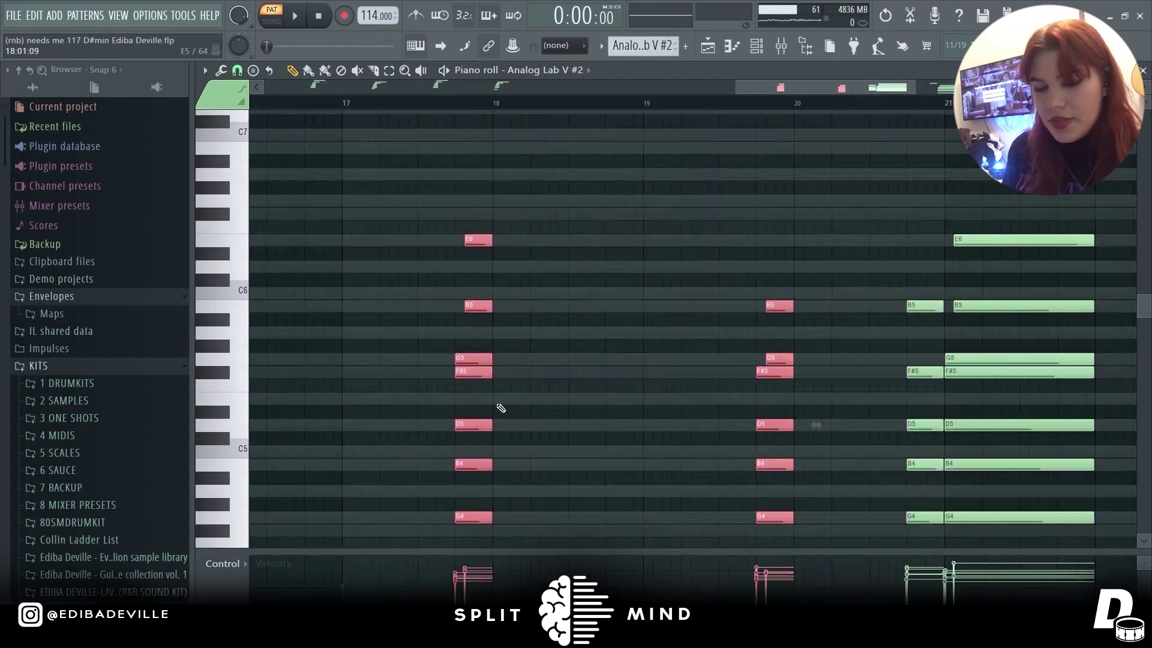
Step: Strum the shortened chords with a higher start time strength in the strumizer and play them from just before bar 18
key("alt+s")
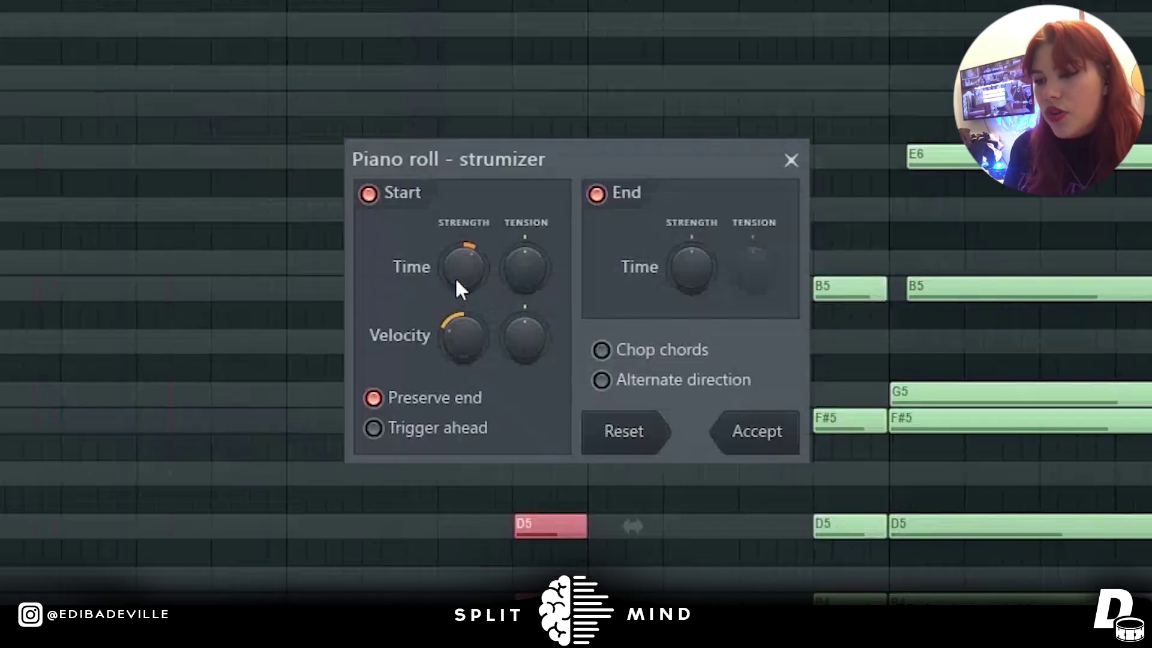
left_click_drag(456, 280, 456, 240)
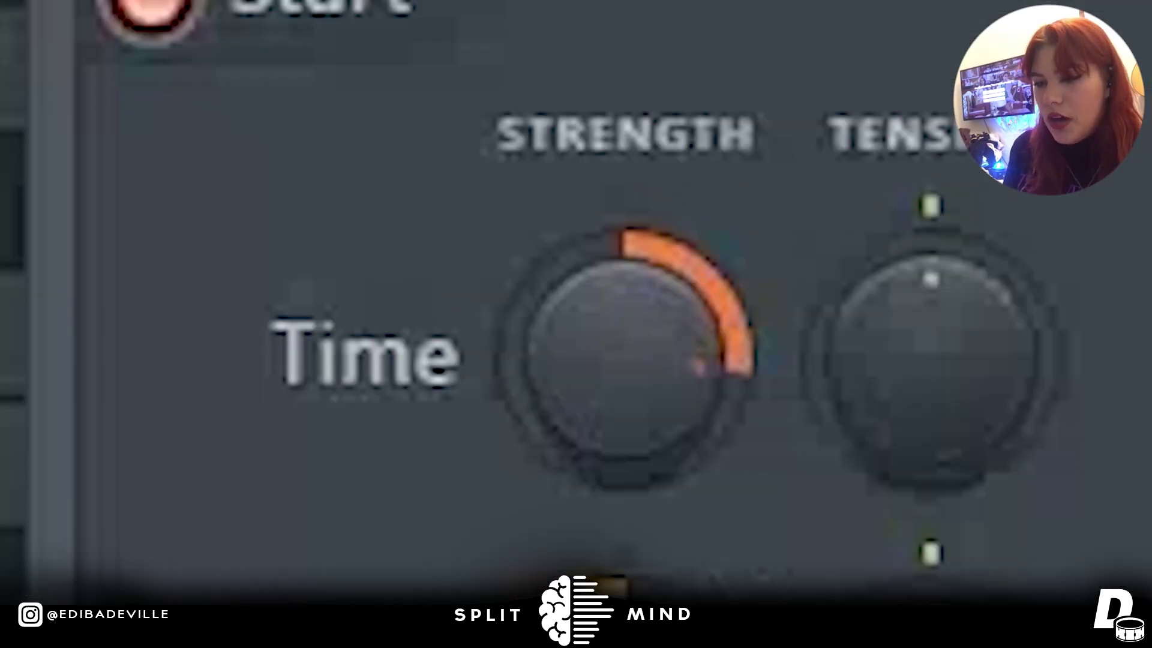
left_click_drag(630, 424, 630, 435)
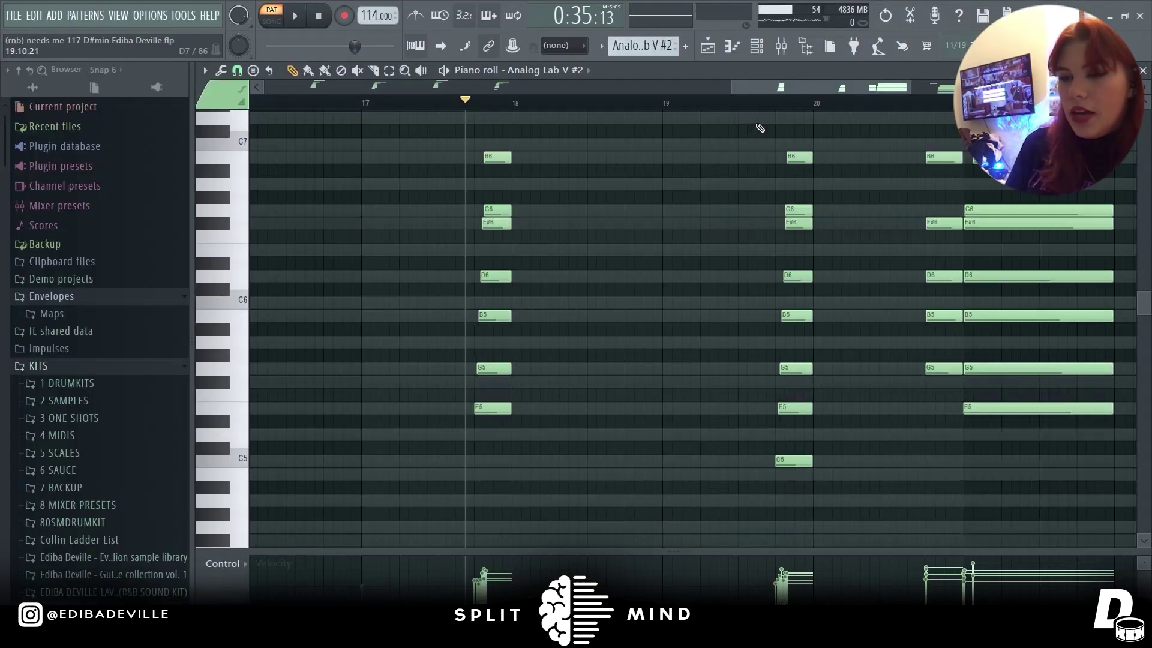
key("space")
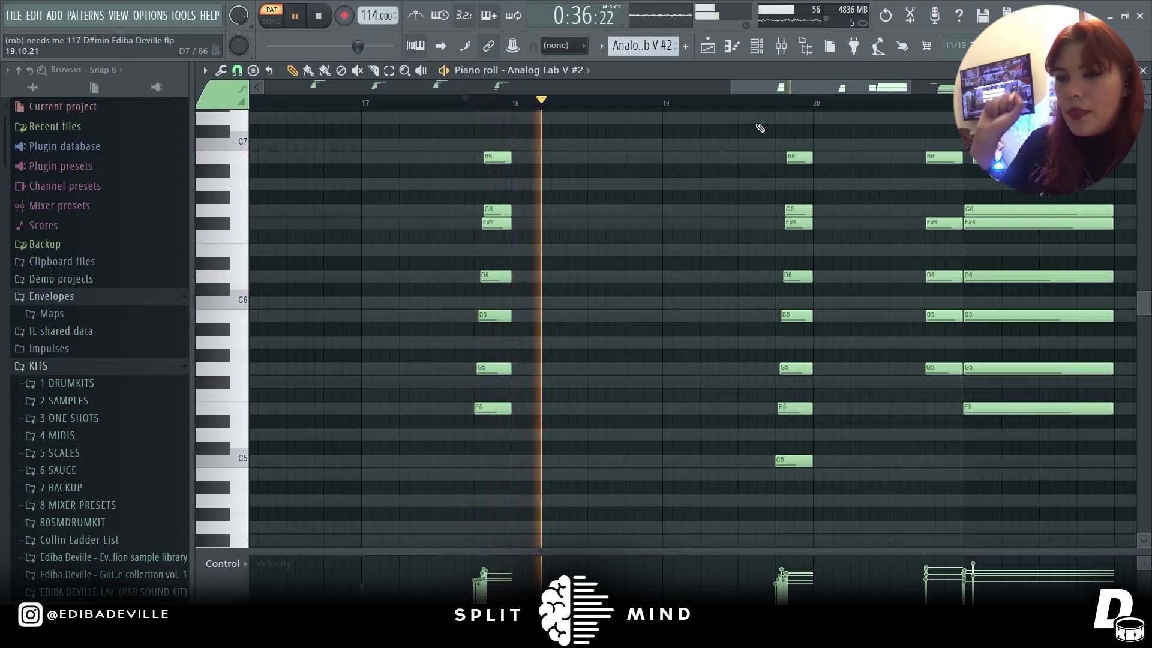
key("space")
Step: Play the Analog Lab V #2 chords through Insert 3 and review its first and last Fruity parametric EQ 2 instances
scroll(586, 163, "down", 1)
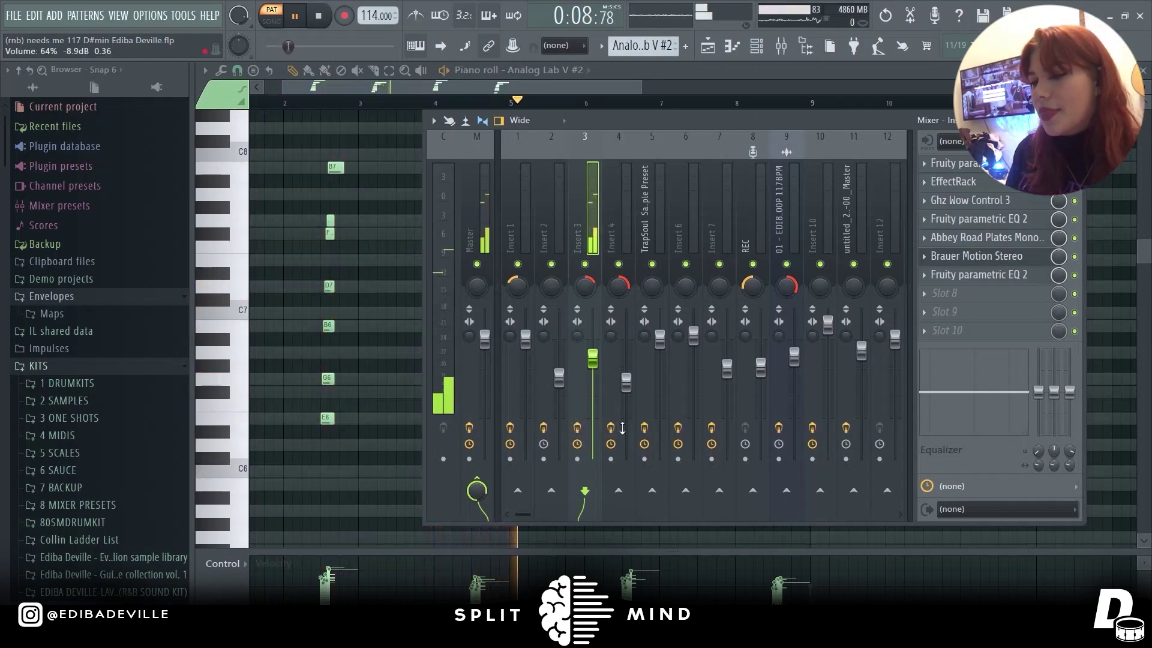
key("space")
left_click(970, 166)
left_click(970, 165)
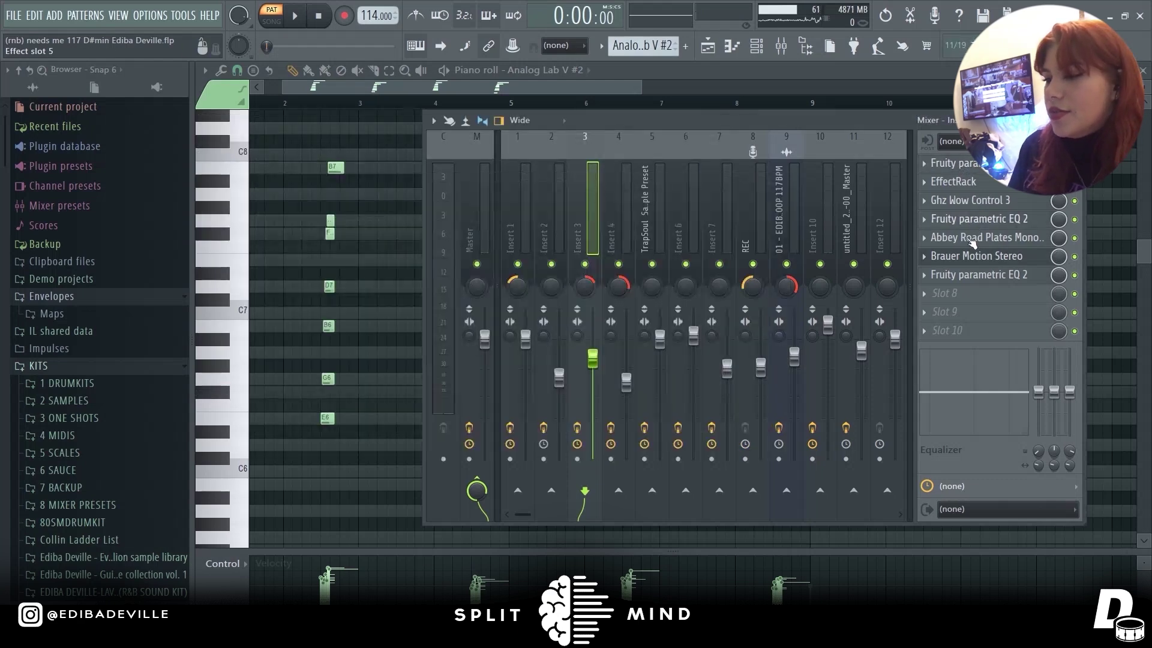
left_click(979, 274)
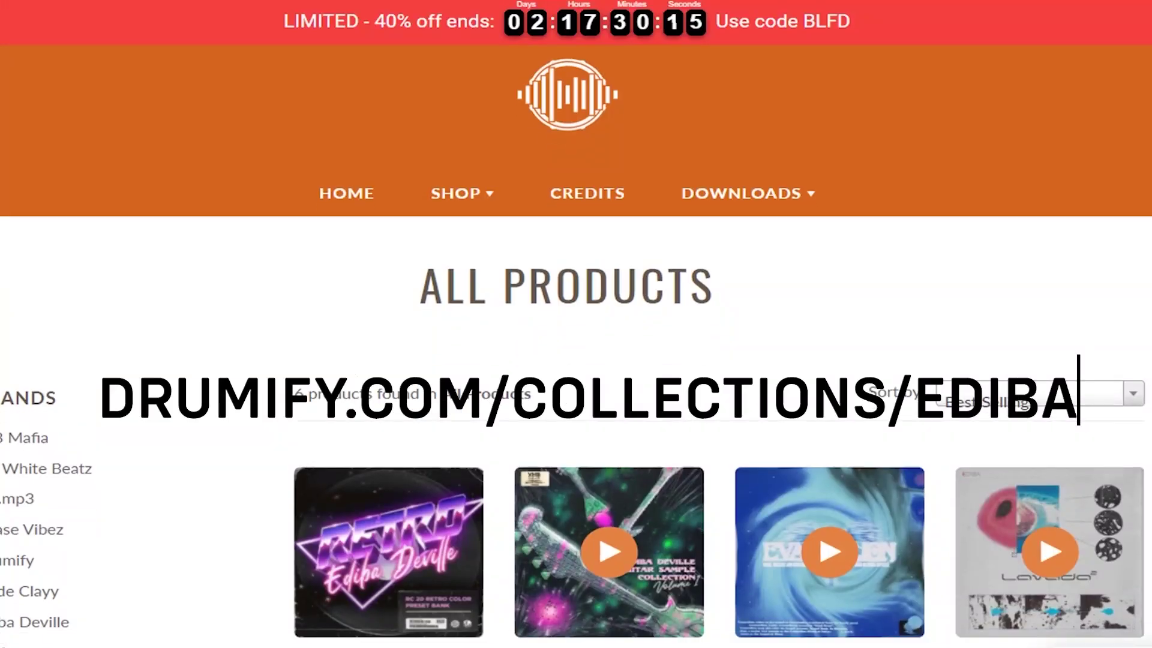
Step: Switch to the Drumify website and browse the products in the Ediba collection
scroll(576, 360, "down", 5)
scroll(576, 360, "down", 4)
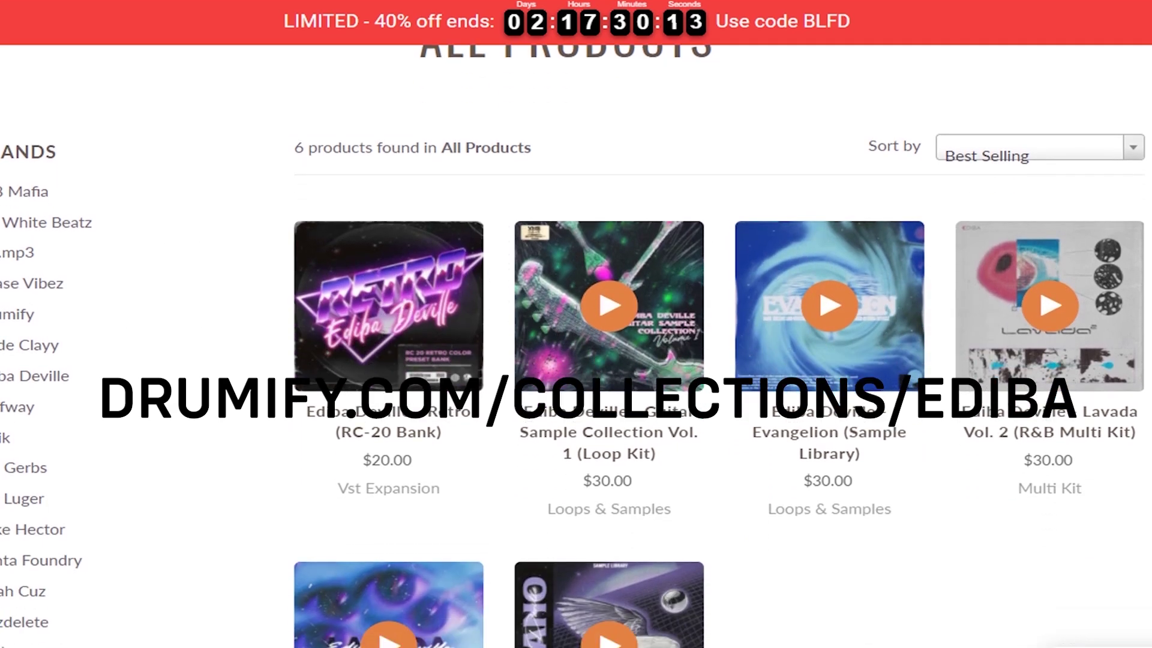
scroll(576, 360, "down", 1)
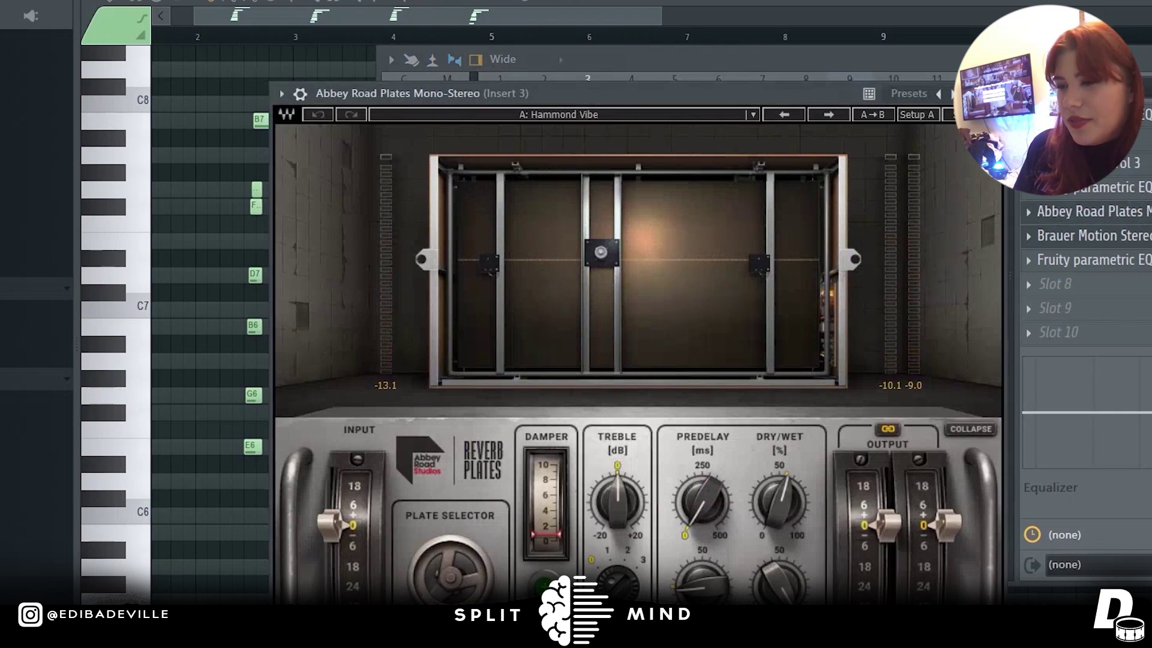
Step: View Brauer Motion Stereo on Insert 3 after Abbey Road Plates Mono-Stereo
left_click(1103, 237)
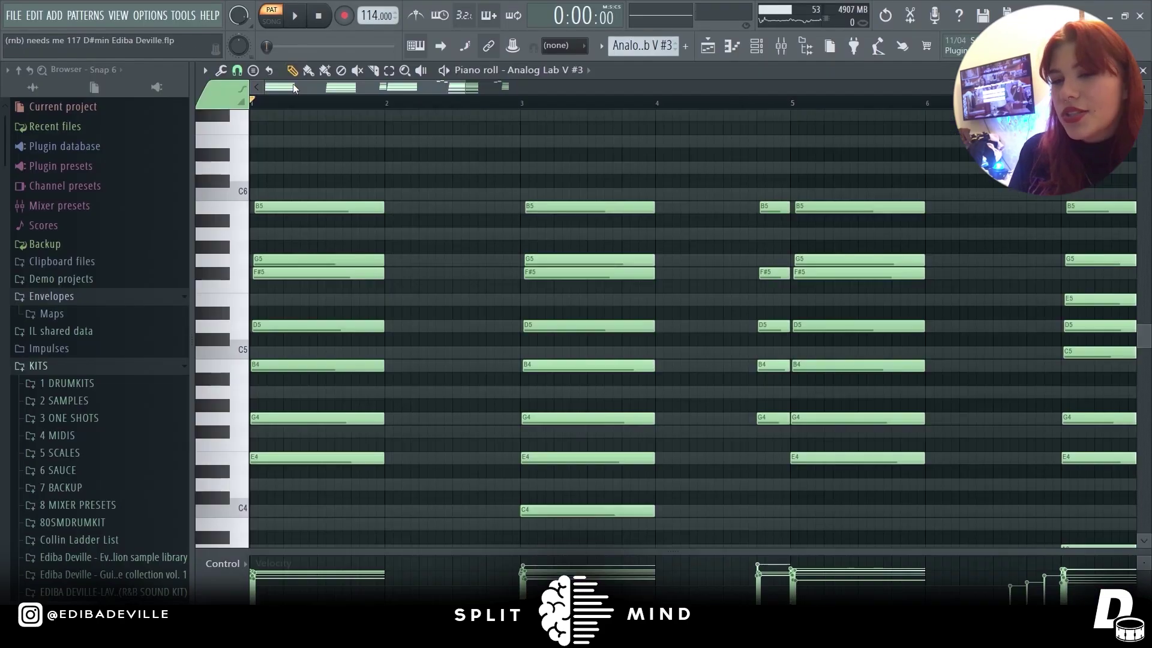
Step: Play the Analog Lab V #3 part from bar 6 and examine its chords and short melody notes
left_click(782, 102)
scroll(1083, 214, "up", 2)
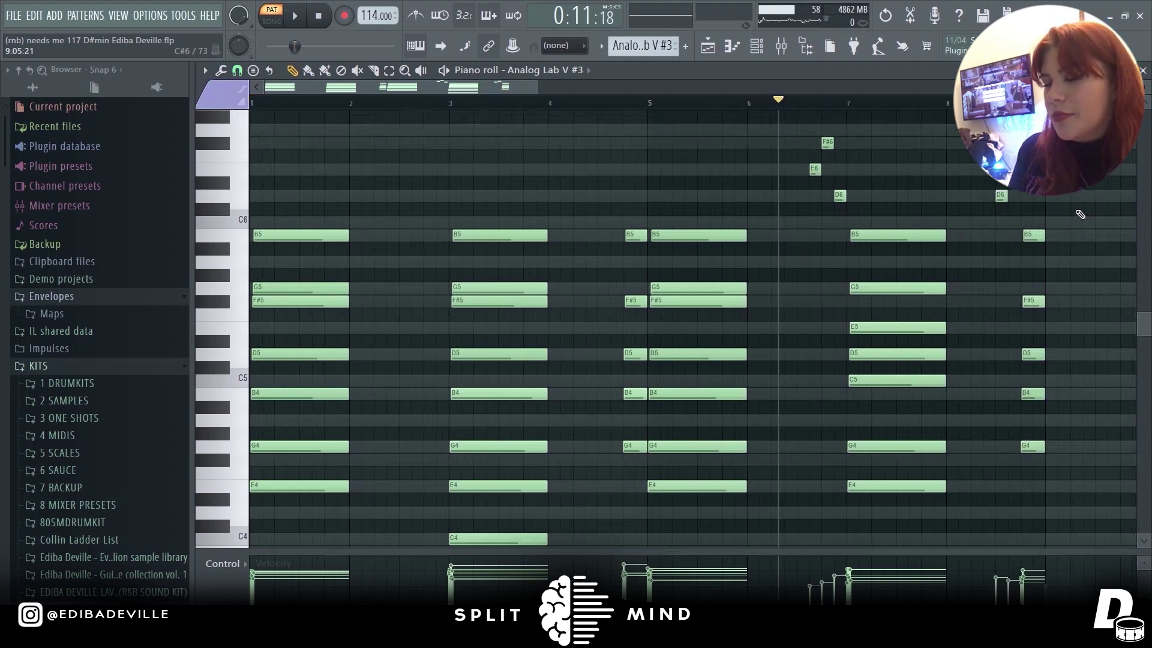
scroll(858, 207, "up", 2)
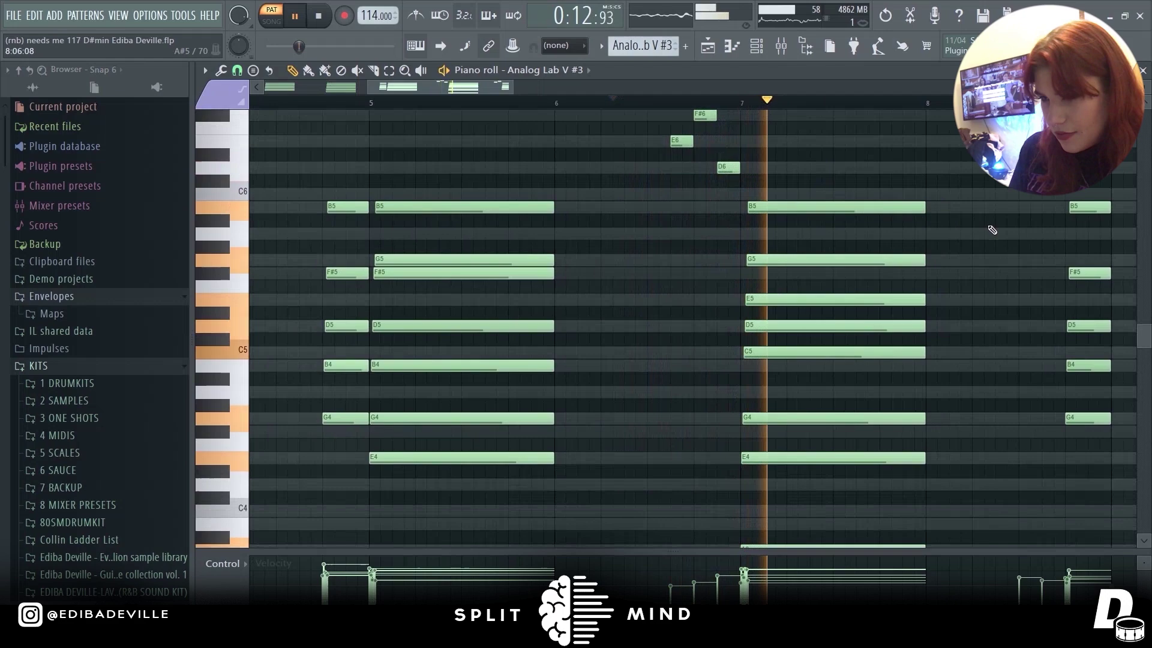
scroll(1116, 300, "down", 3)
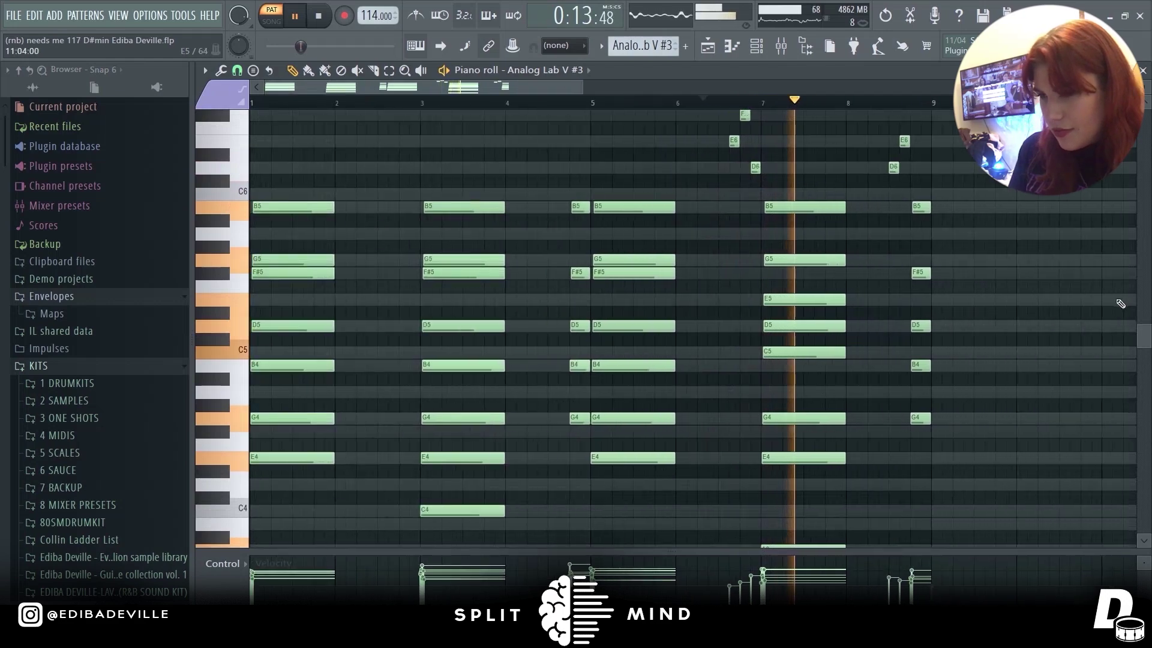
scroll(1056, 315, "up", 3)
scroll(1033, 317, "down", 1)
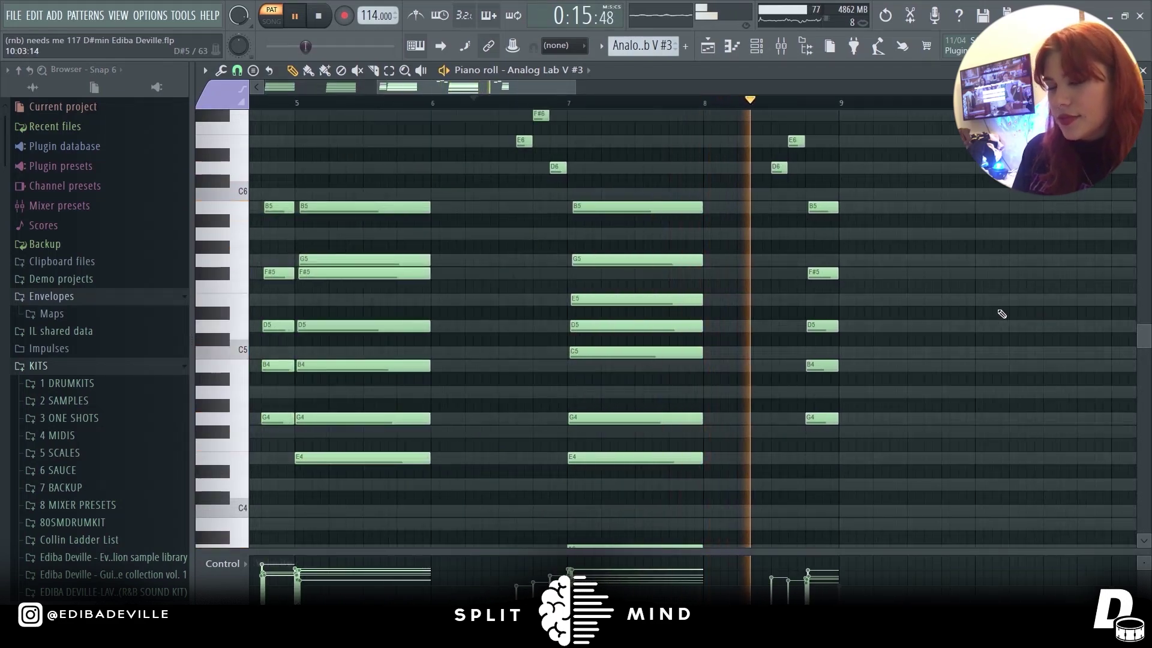
key("space")
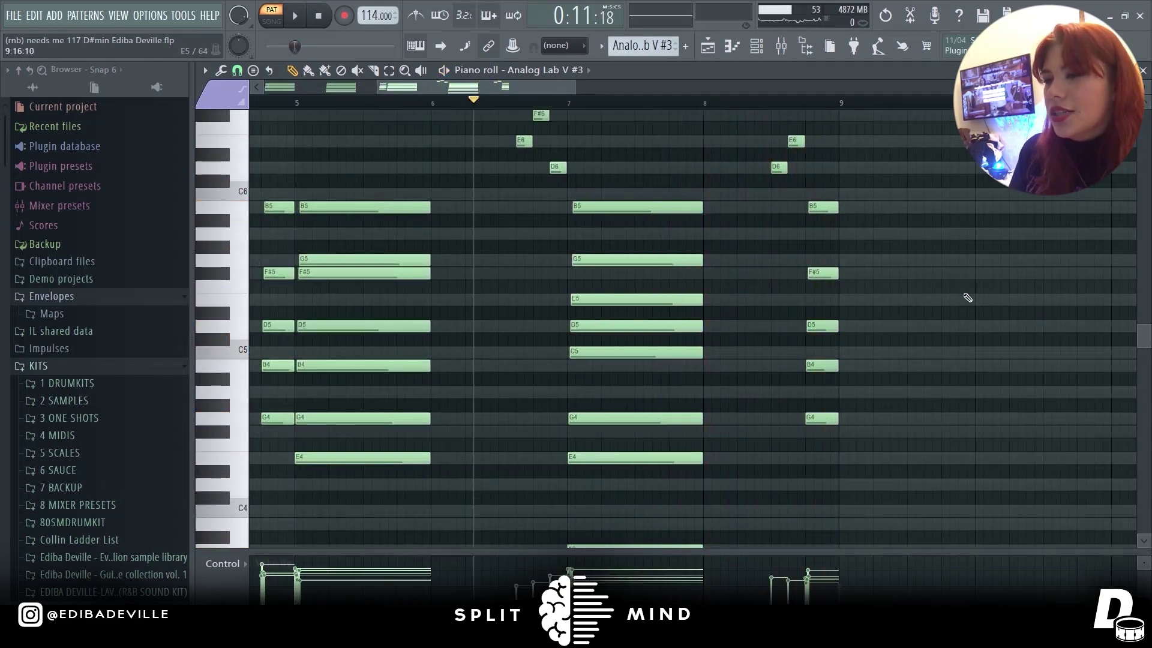
Step: Leave the Analog Lab V #3 notes and review SoundShifter Pitch Mono on Insert 4 in the mixer
scroll(994, 307, "down", 5)
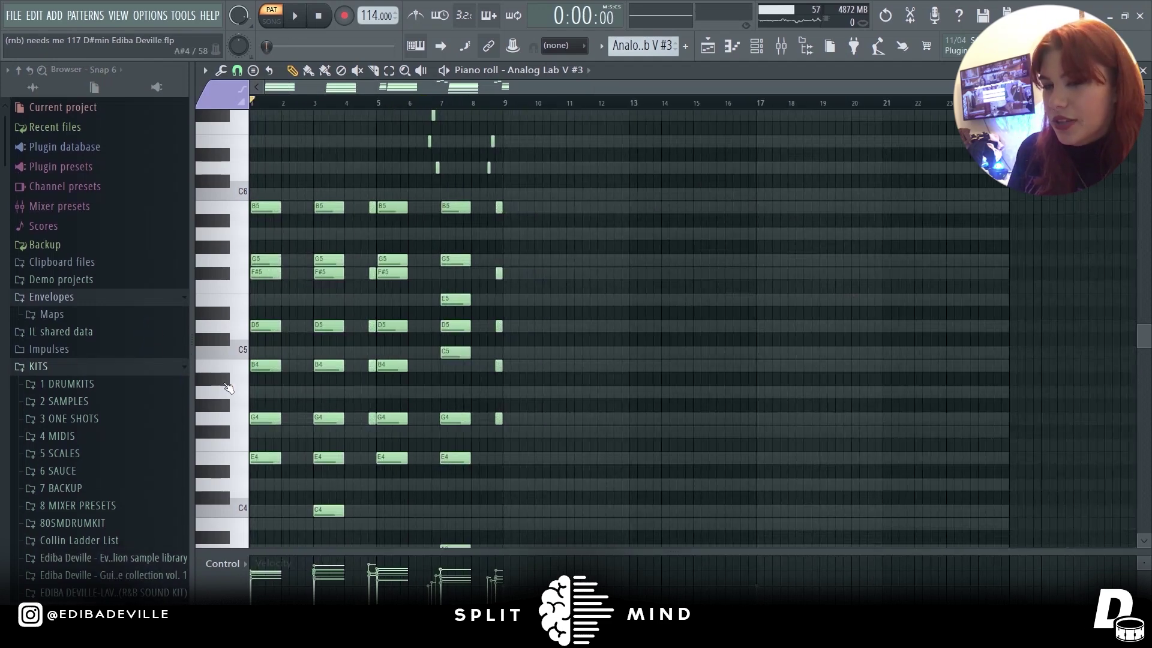
scroll(270, 369, "up", 3)
left_click(731, 46)
left_click(782, 49)
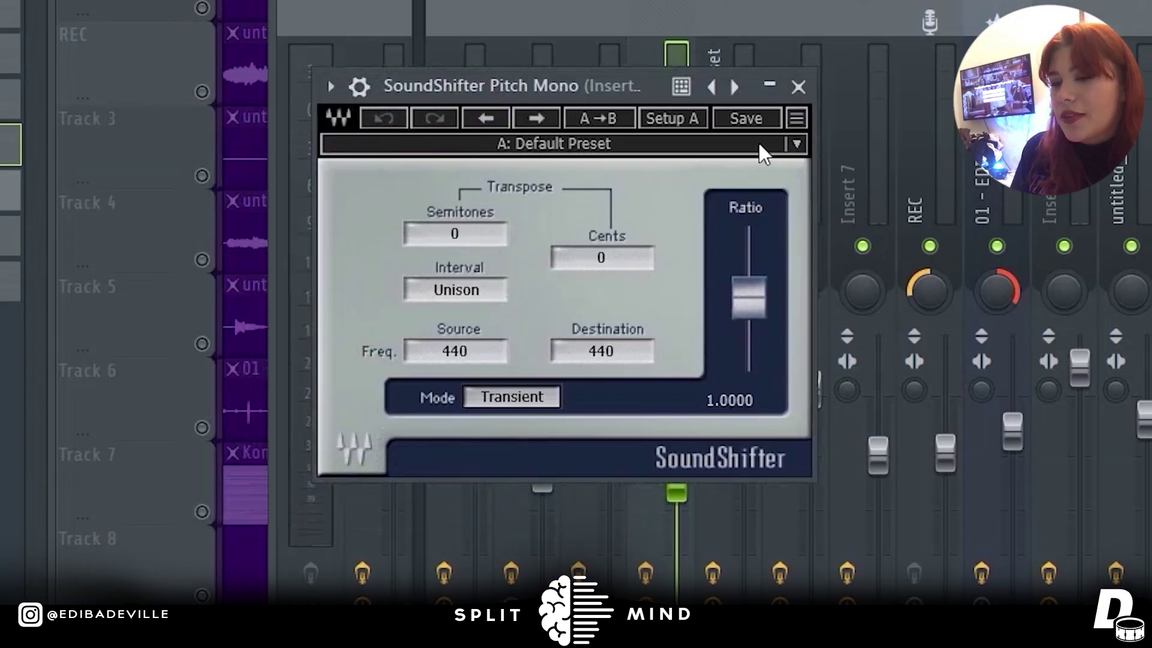
left_click(799, 88)
Step: Review the two Fruity parametric EQ 2 instances, Ghz Wow Control 3 and CLA-3A Mono on Insert 4
left_click(996, 182)
left_click(996, 182)
right_click(996, 240)
left_click(997, 241)
left_click(996, 241)
left_click(989, 222)
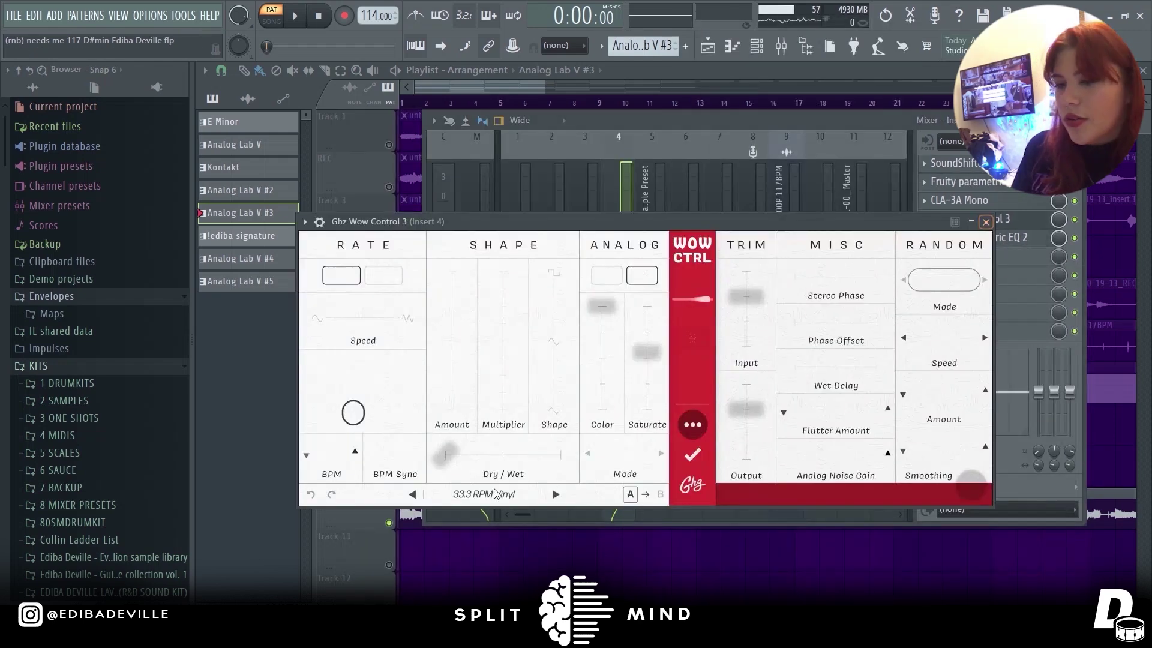
left_click(985, 222)
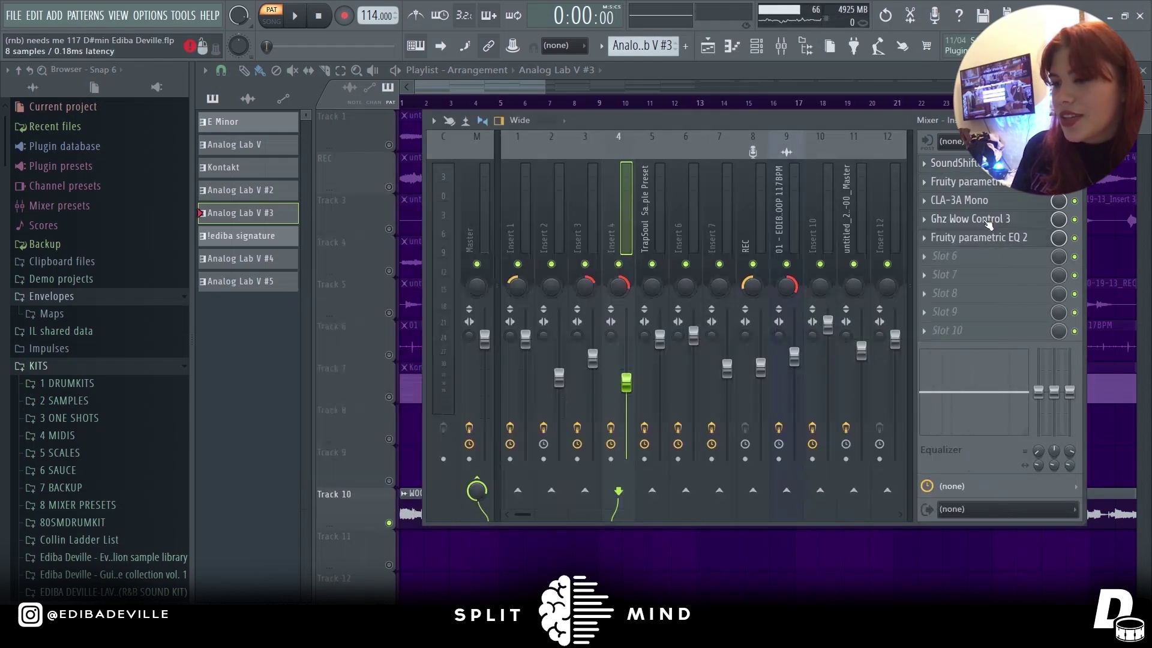
left_click(963, 200)
left_click_drag(570, 70, 768, 51)
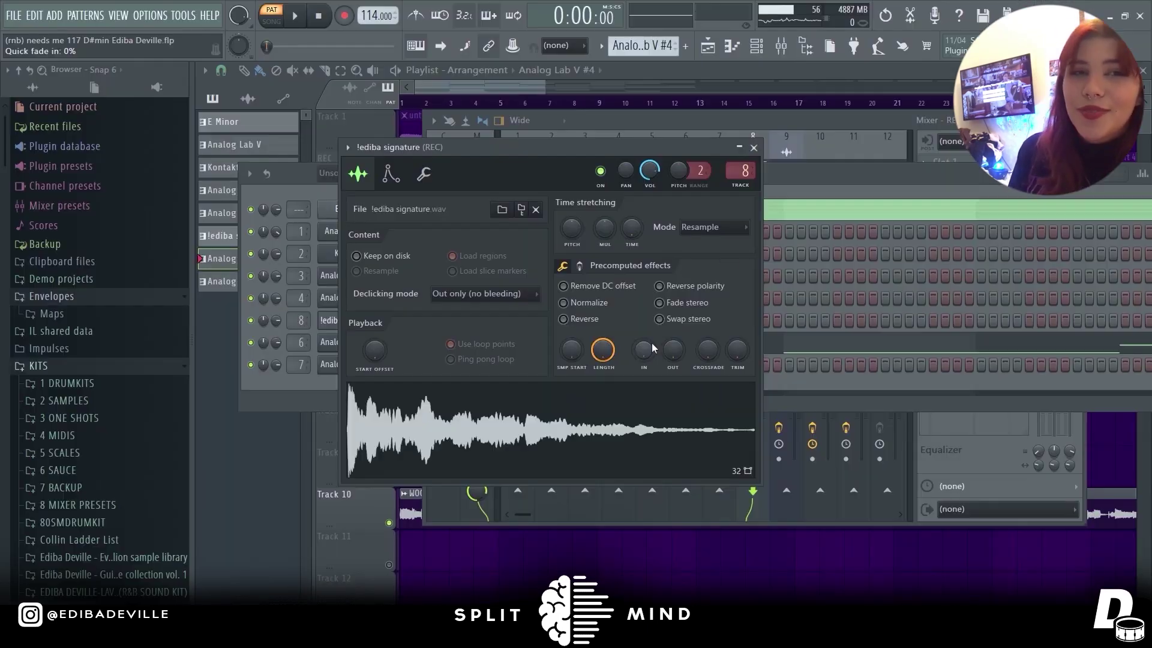
Step: Close the !ediba signature sample settings and examine the Analog Lab V #4 preset and its notes
left_click(754, 148)
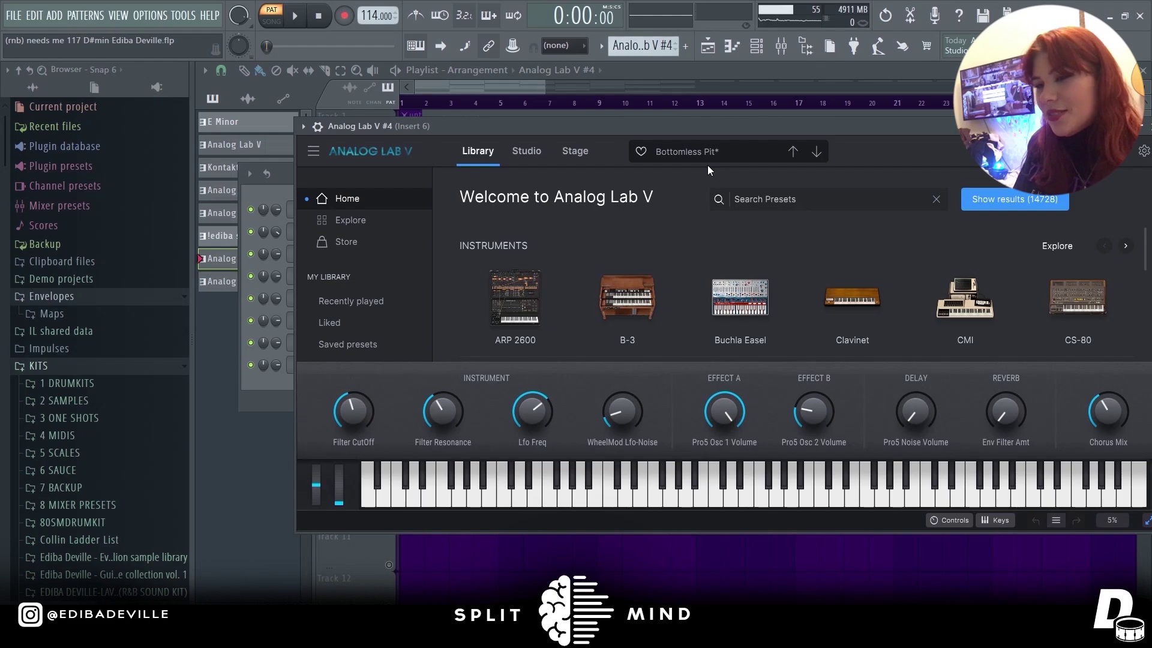
left_click(266, 400)
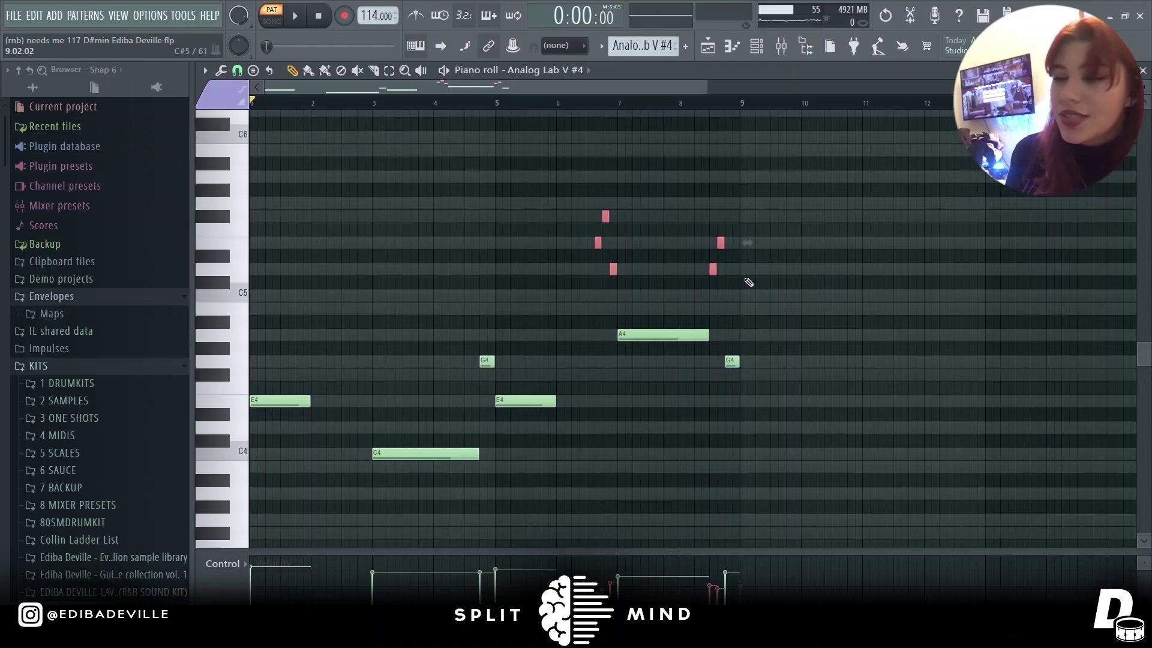
scroll(696, 271, "up", 3)
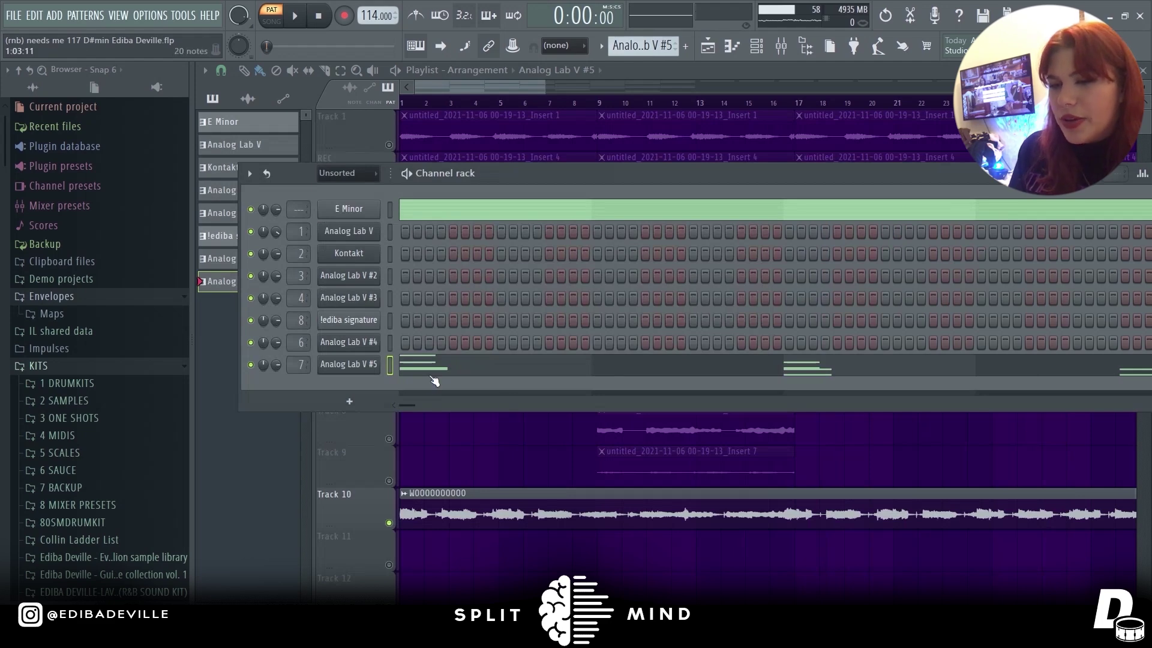
Step: Open the Analog Lab V #5 notes and review Fruity parametric EQ 2 and ShaperBox2 on Insert 7
left_click(445, 369)
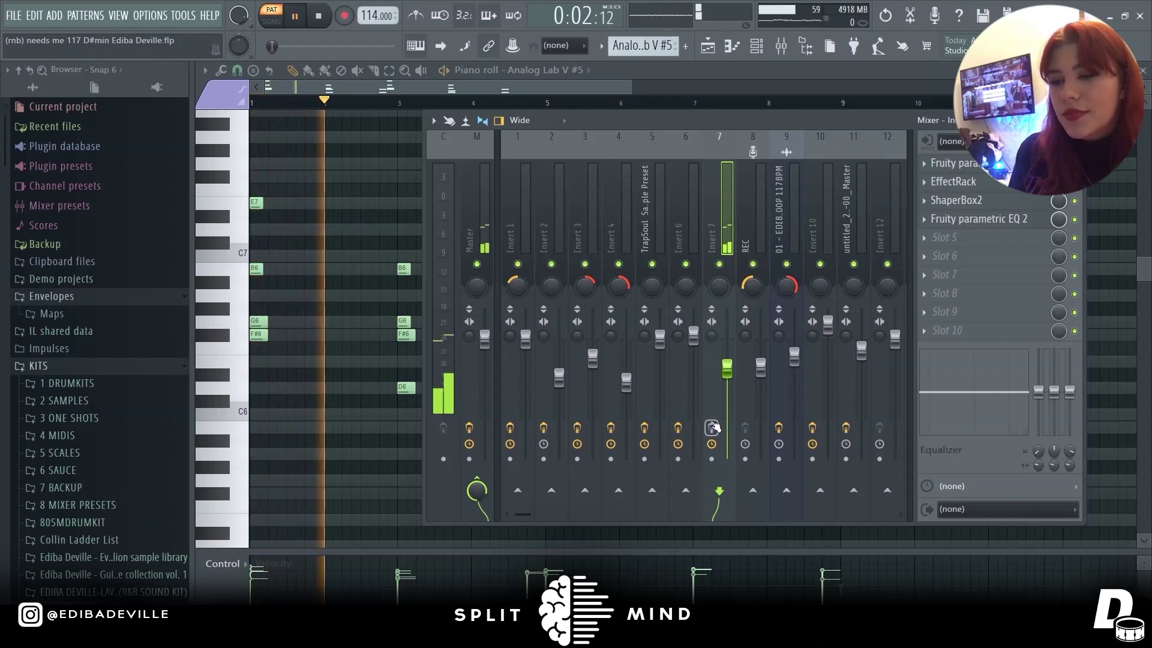
left_click(984, 227)
left_click(985, 220)
left_click(985, 202)
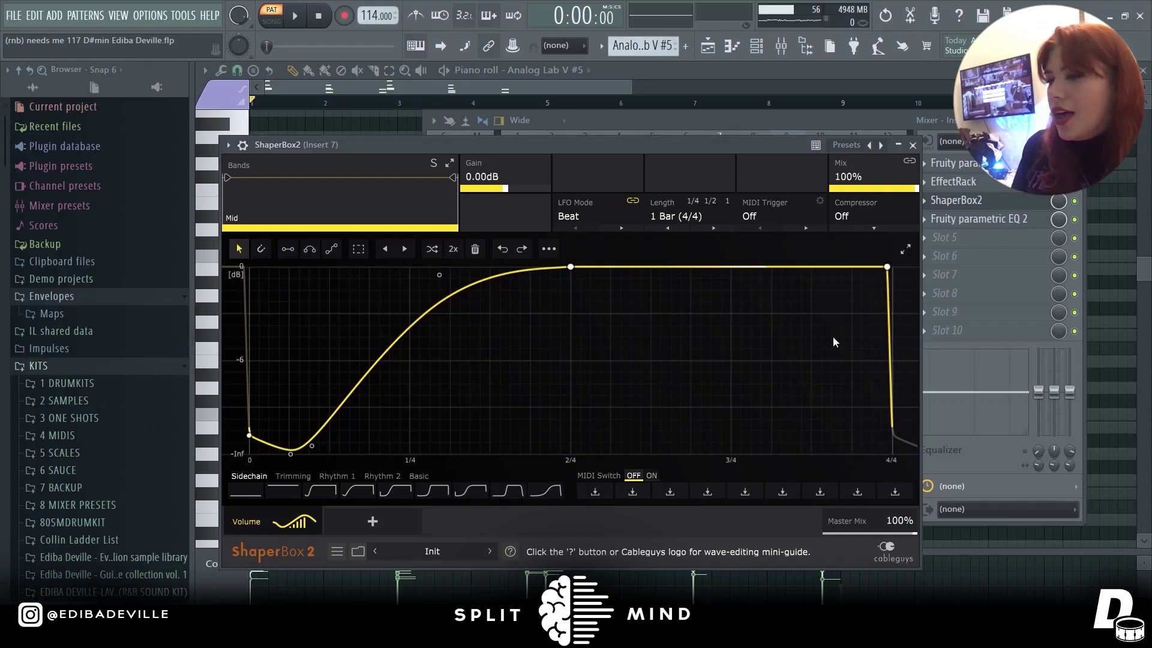
left_click(912, 146)
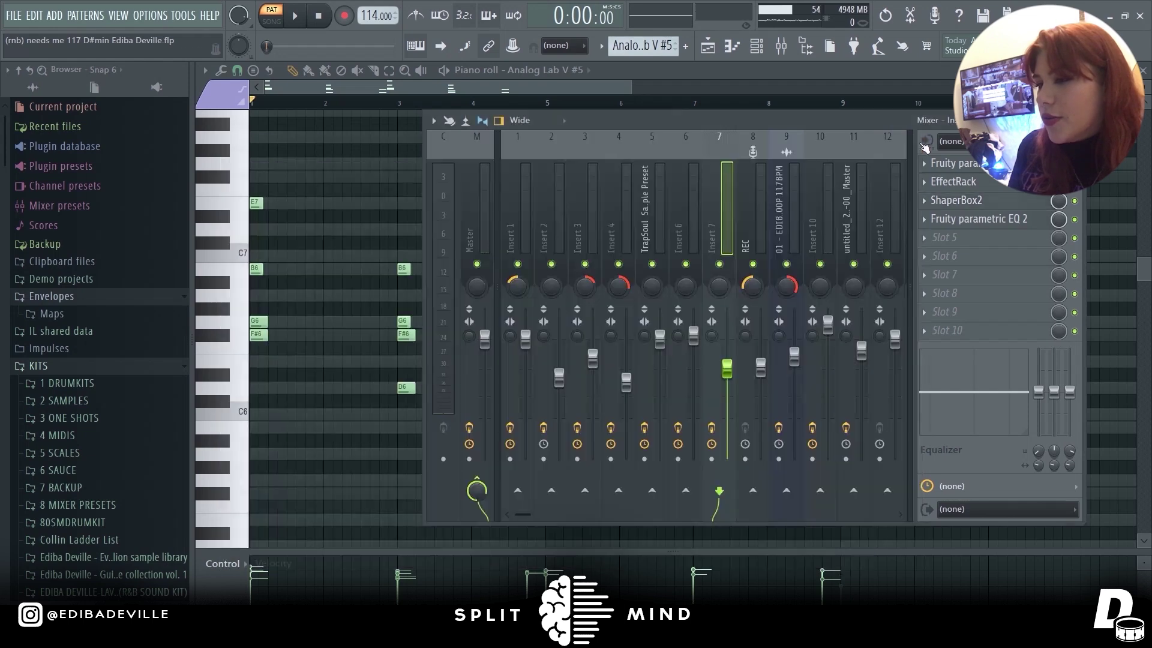
Step: Review EffectRack on Insert 7 and play the Analog Lab V #5 part through the effects
left_click(954, 182)
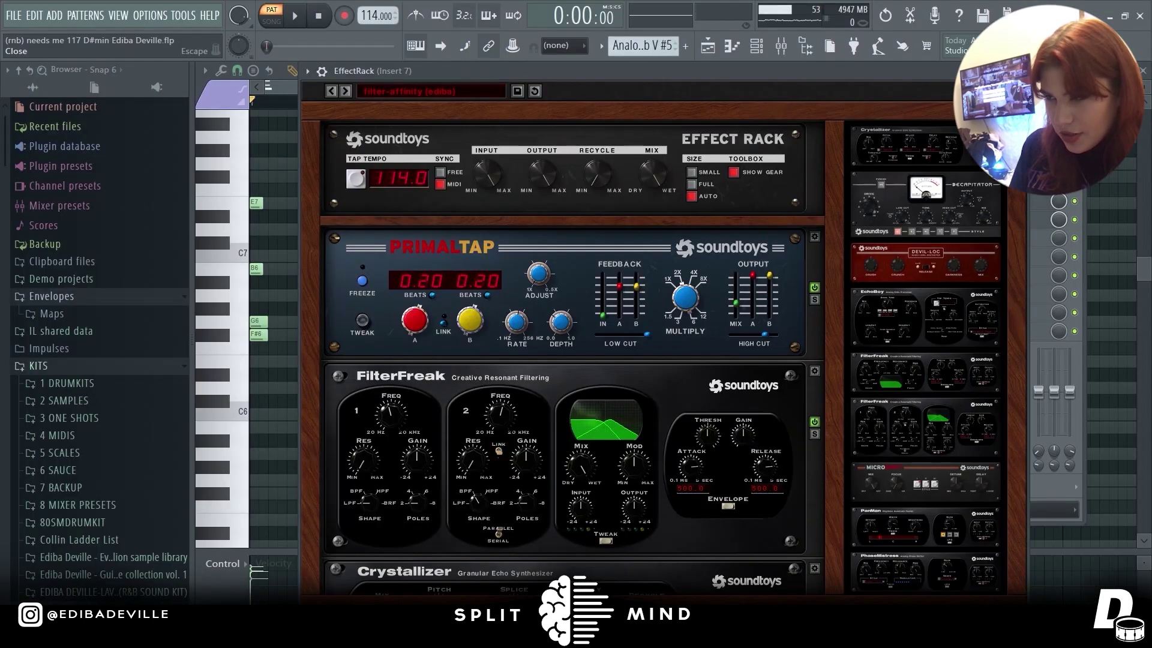
left_click(1023, 71)
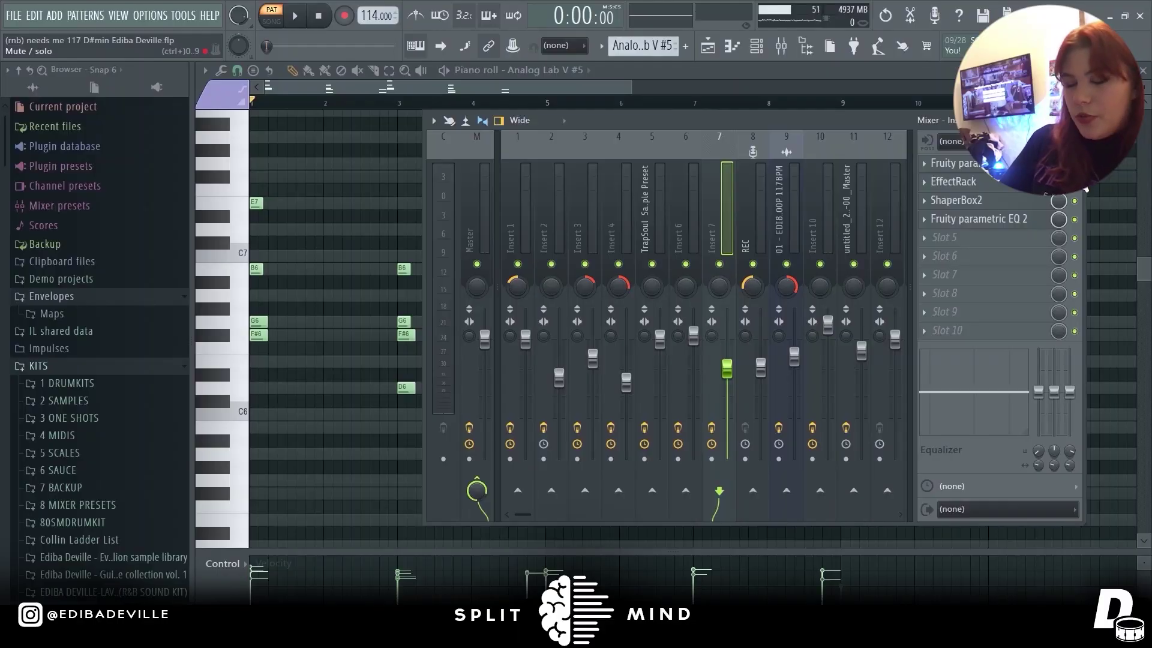
key("space")
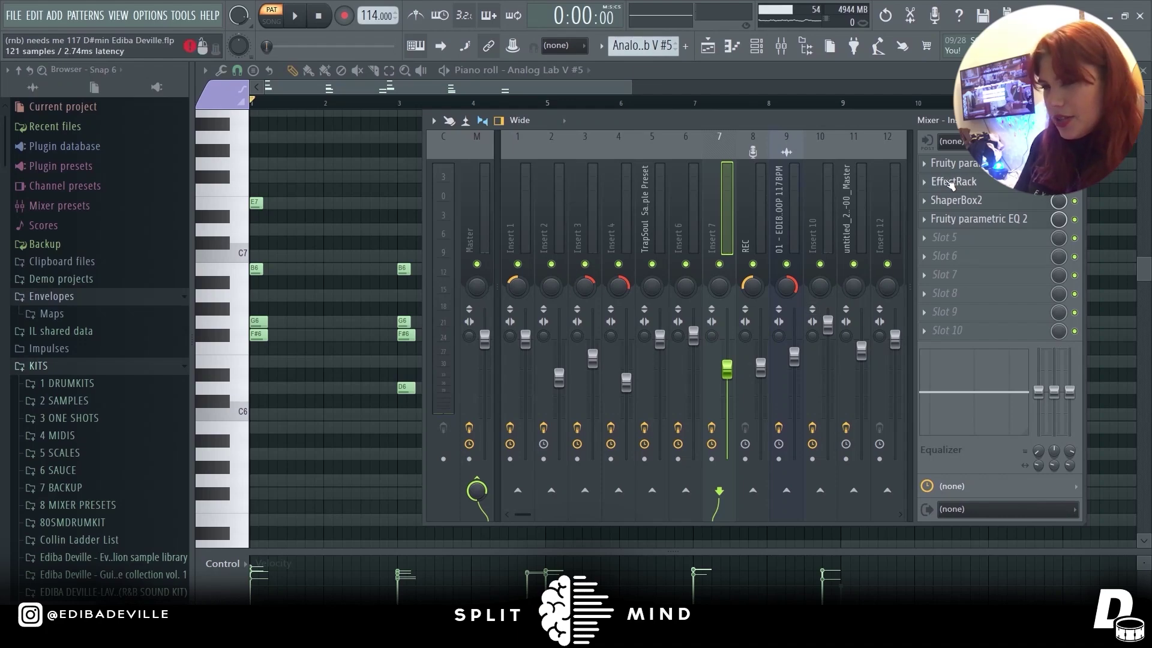
left_click(952, 182)
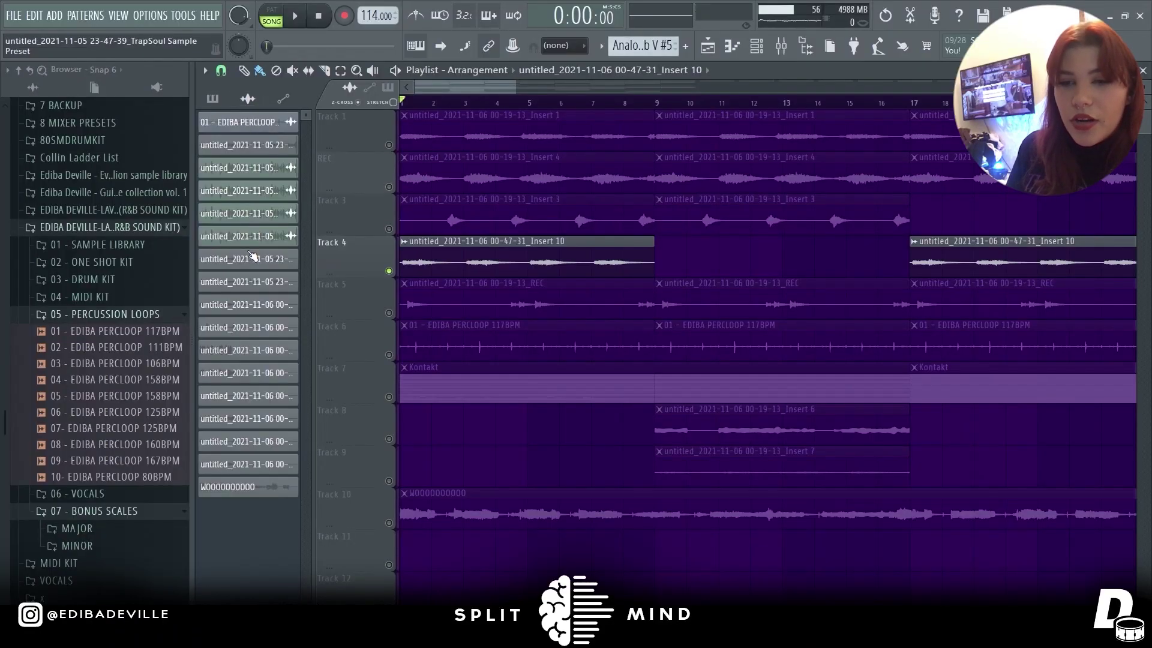
Step: Open the recorded TrapSoul Sample Preset clip and play it with the Insert 10 effects disabled and again with them enabled
left_click(252, 257)
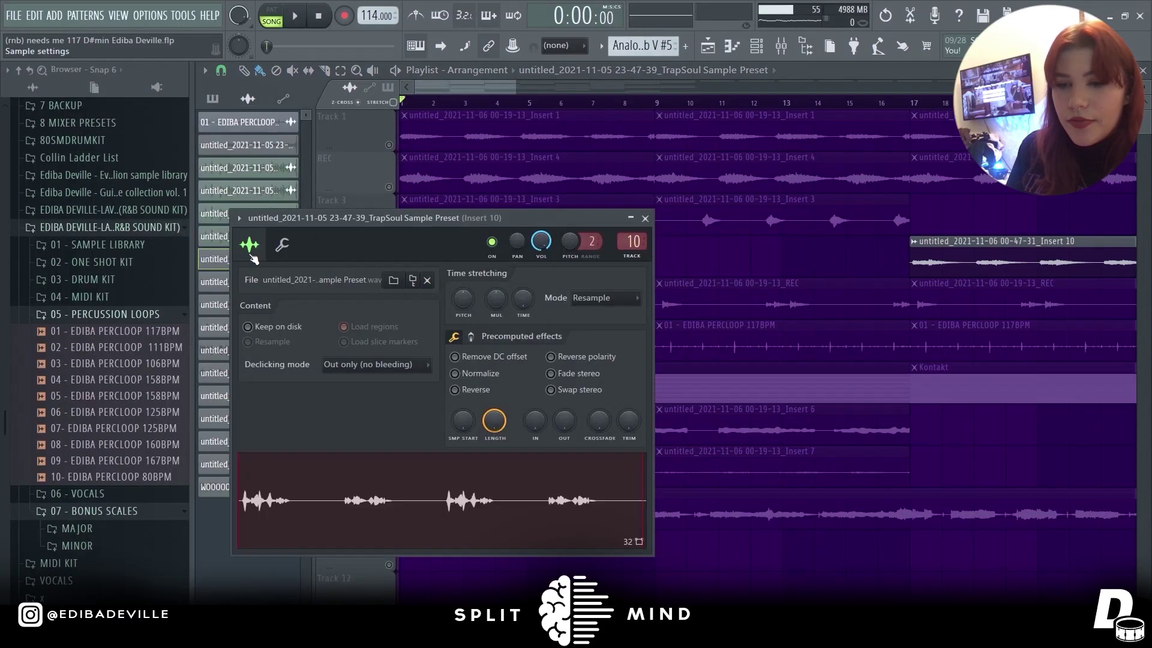
double_click(648, 242)
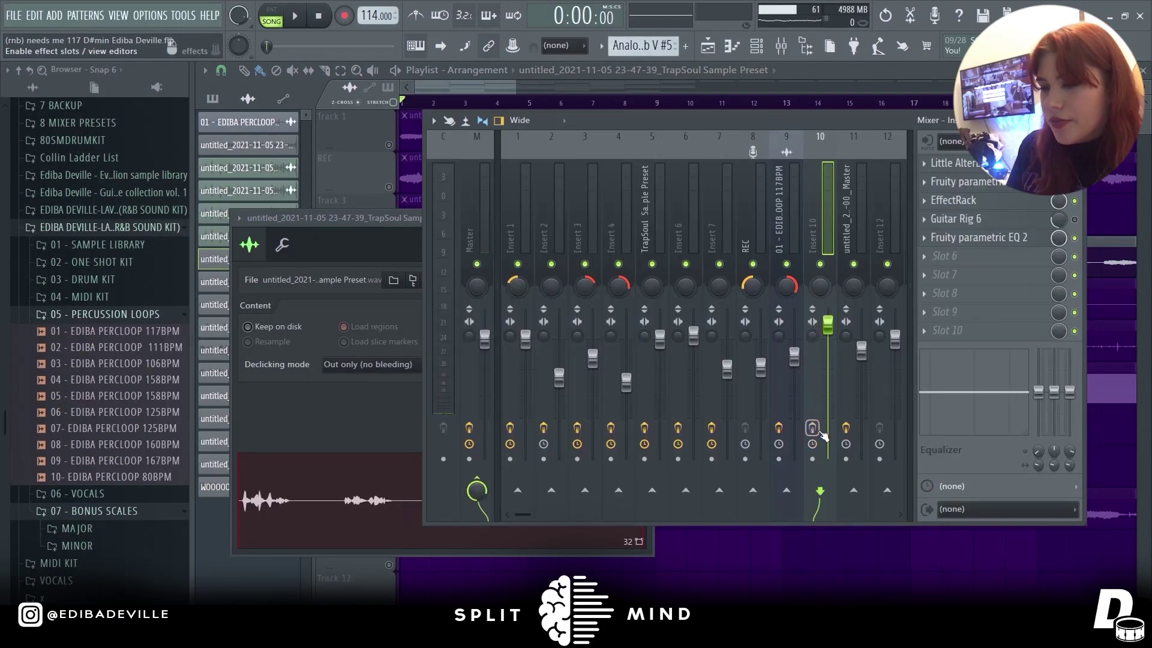
left_click(366, 501)
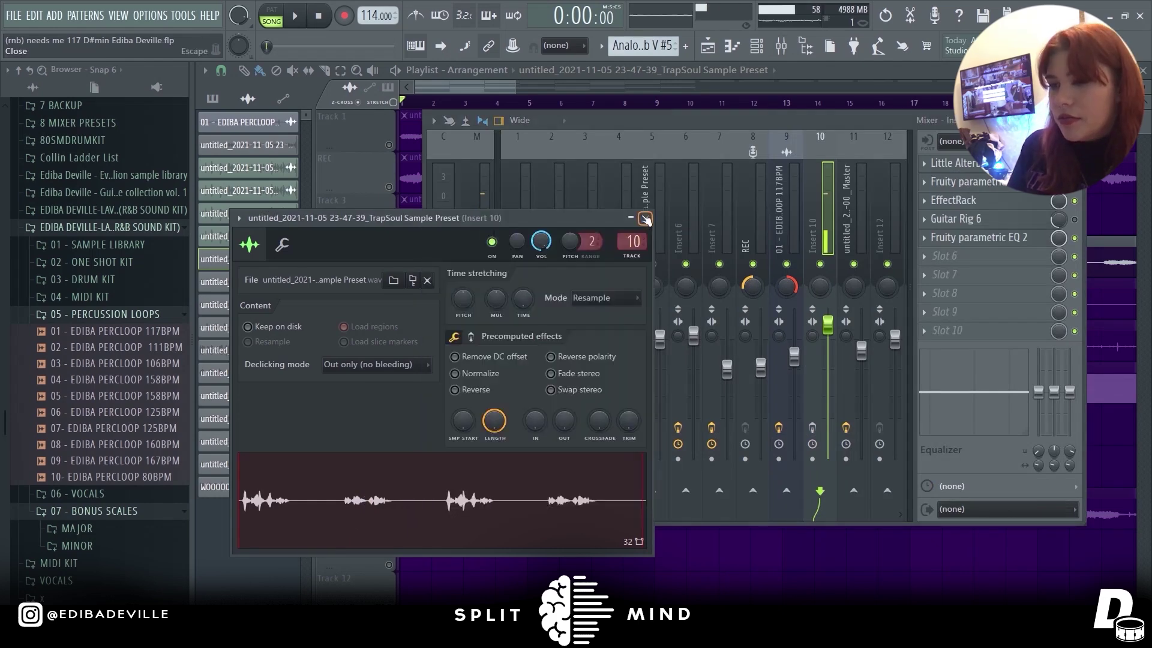
left_click(646, 219)
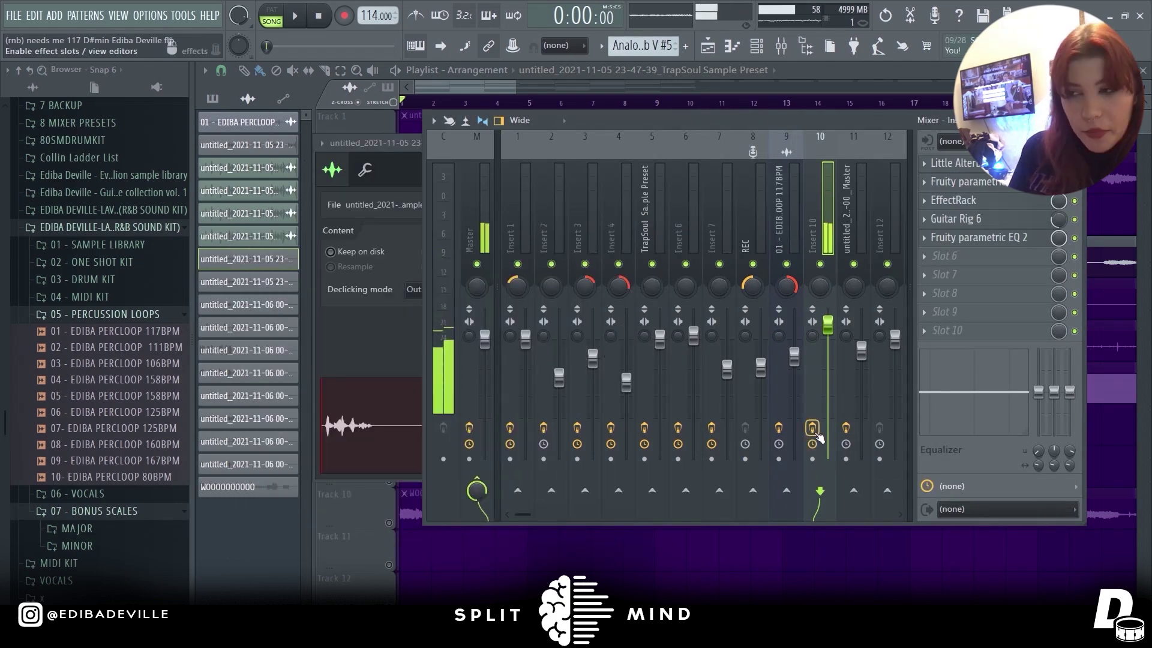